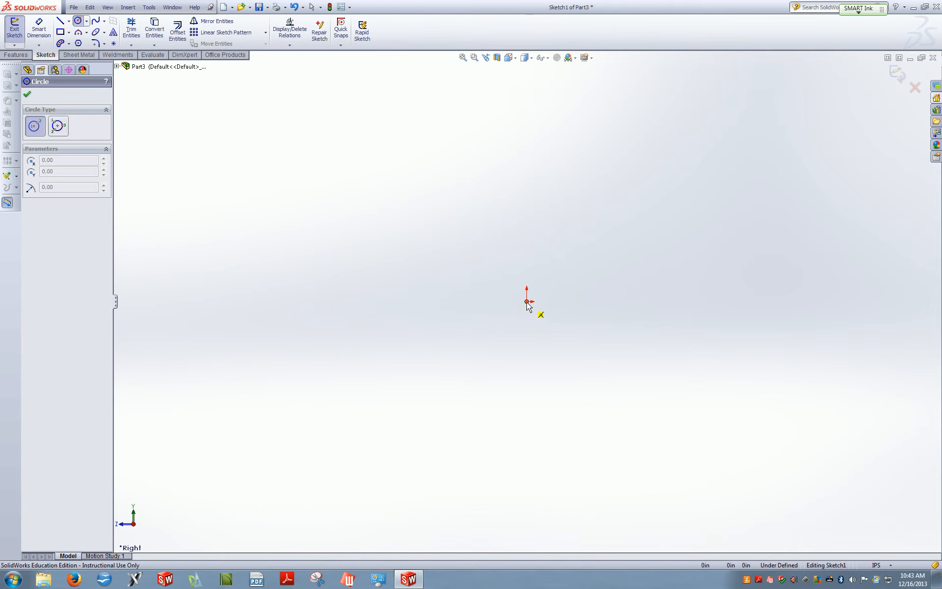
Sketch a circle centred on the origin and dimension its diameter to 0.5 in.
{"action": "left_click", "coordinate": [527, 302]}
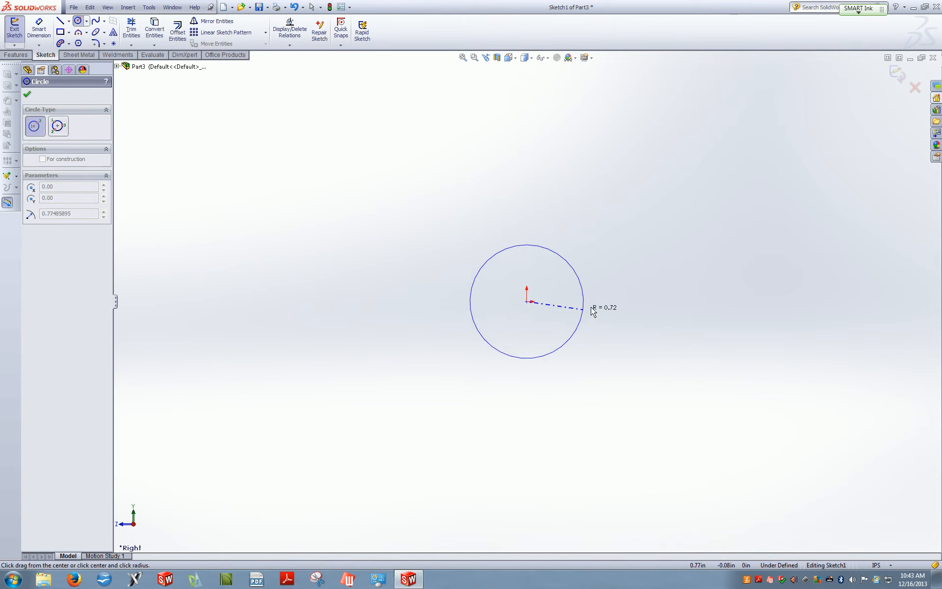
{"action": "left_click", "coordinate": [576, 304]}
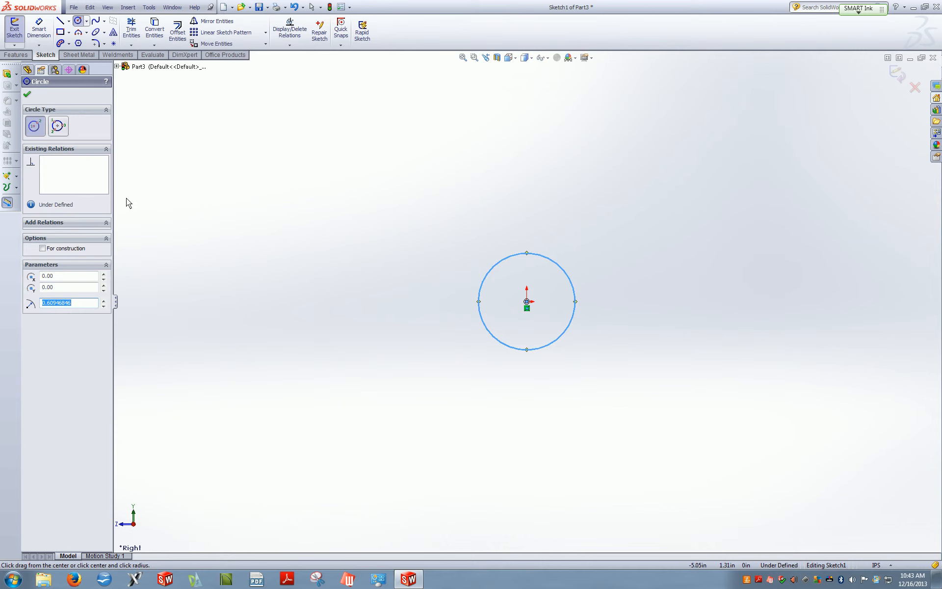
{"action": "left_click", "coordinate": [39, 31]}
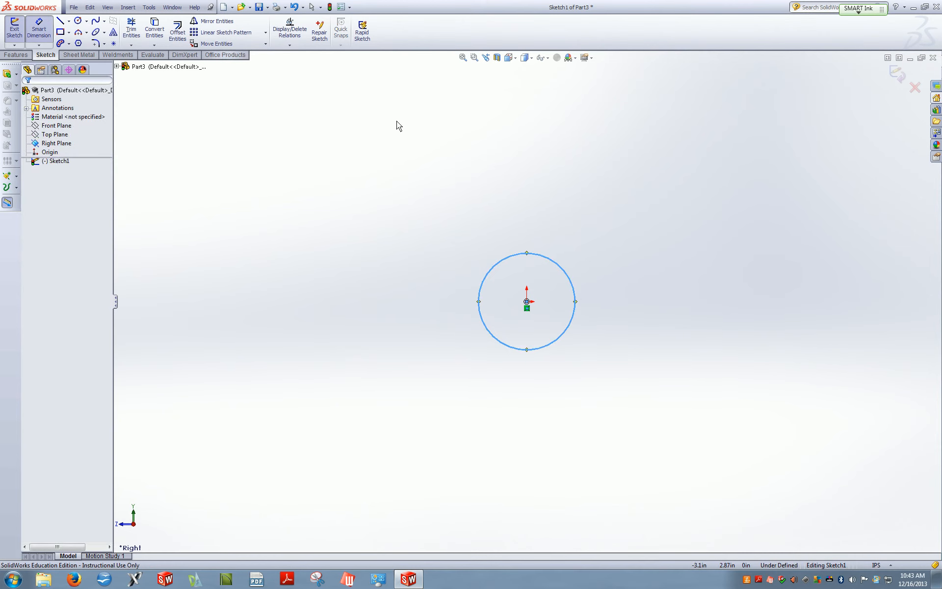
{"action": "left_click", "coordinate": [479, 314]}
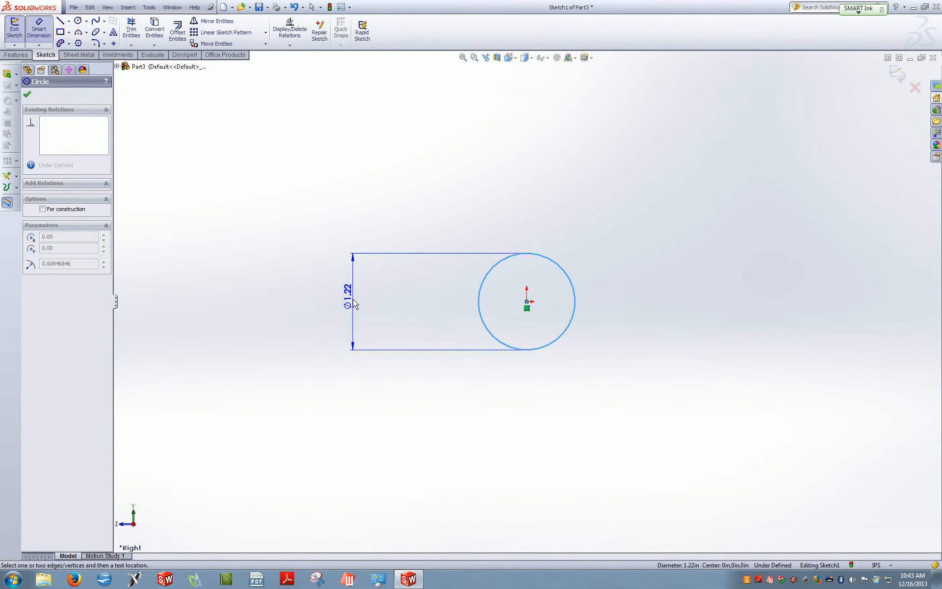
{"action": "left_click", "coordinate": [353, 300]}
{"action": "type", "text": ".5"}
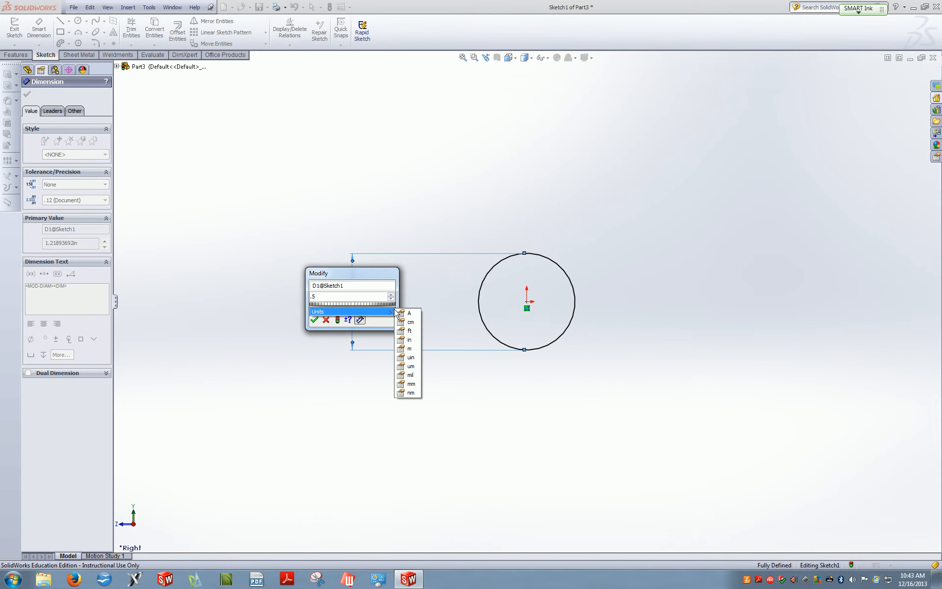
{"action": "key", "text": "Return"}
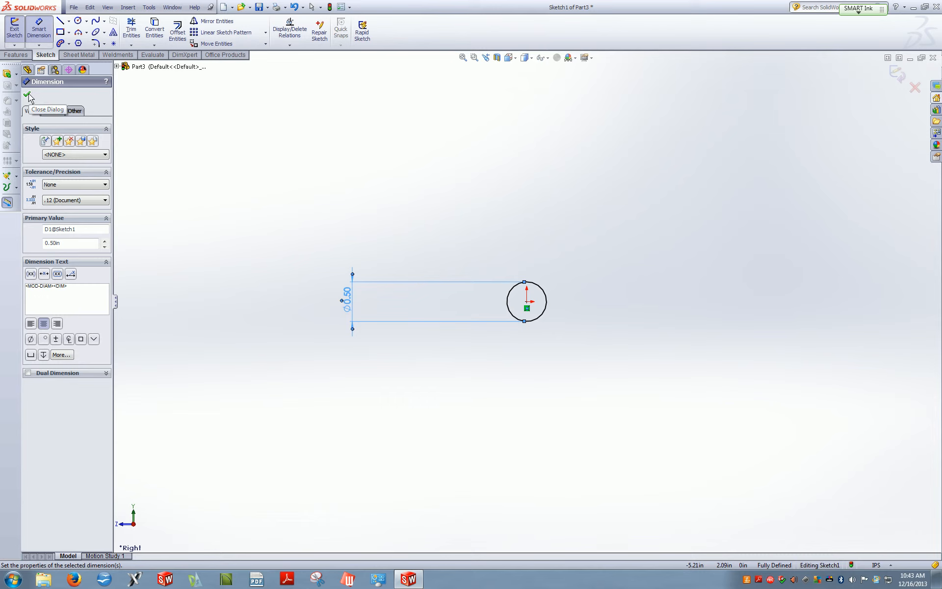
Extrude the circle as a solid boss with a blind depth of 2 in.
{"action": "left_click", "coordinate": [16, 55]}
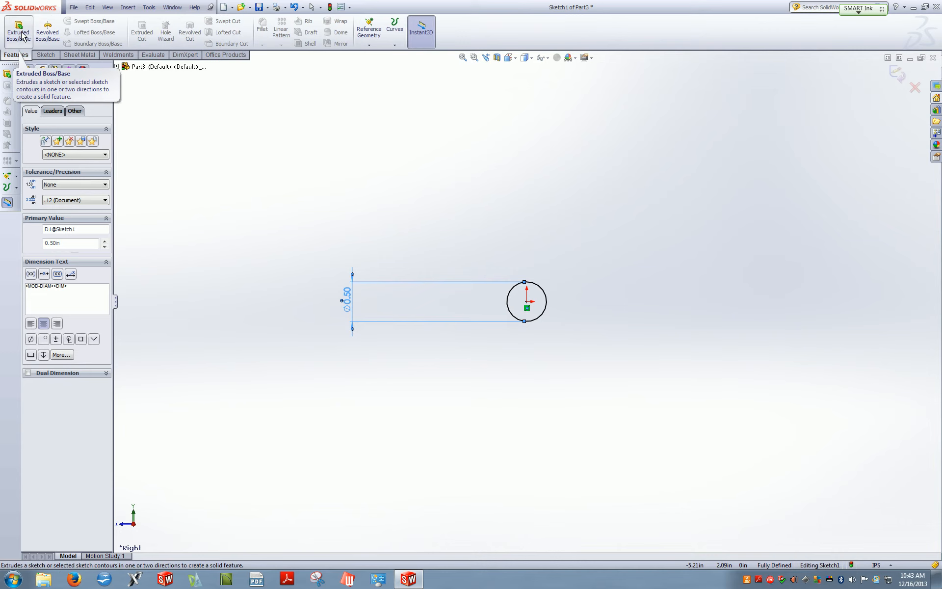
{"action": "left_click", "coordinate": [20, 34]}
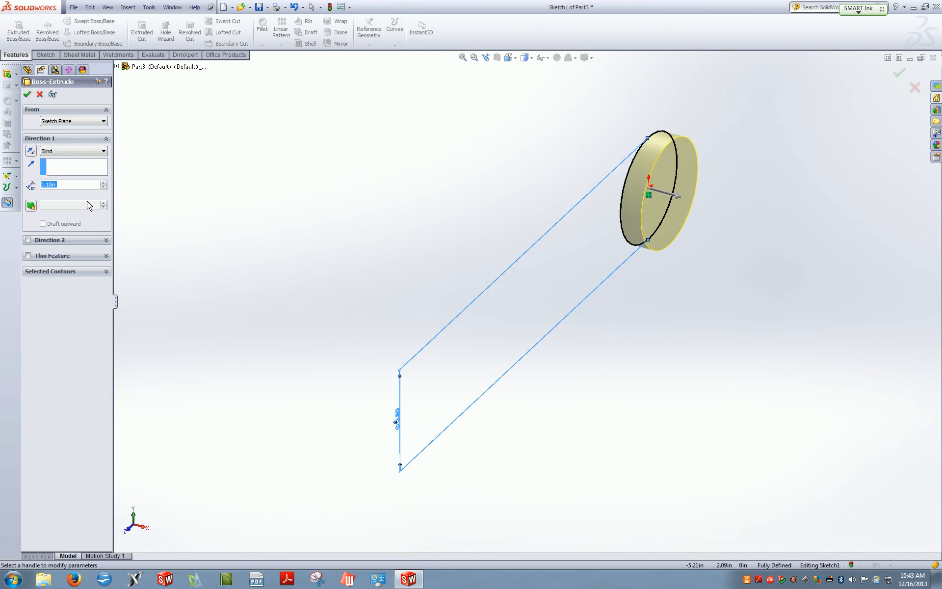
{"action": "type", "text": "2"}
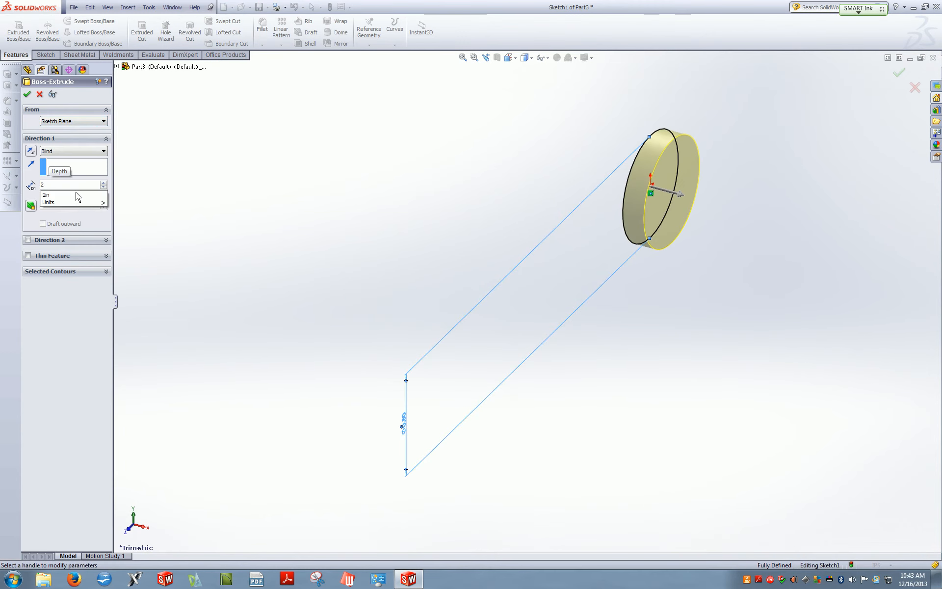
{"action": "key", "text": "Return"}
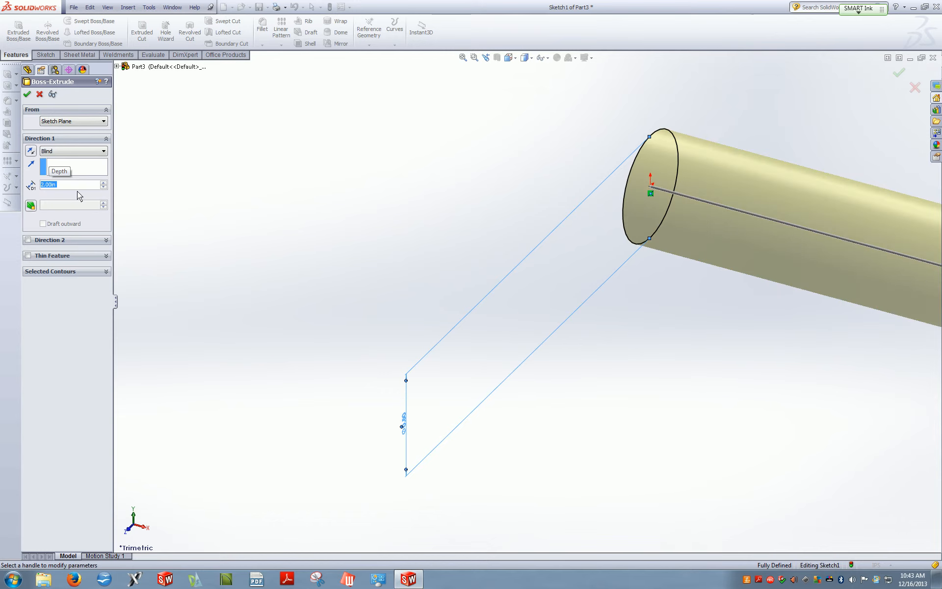
{"action": "left_click", "coordinate": [28, 95]}
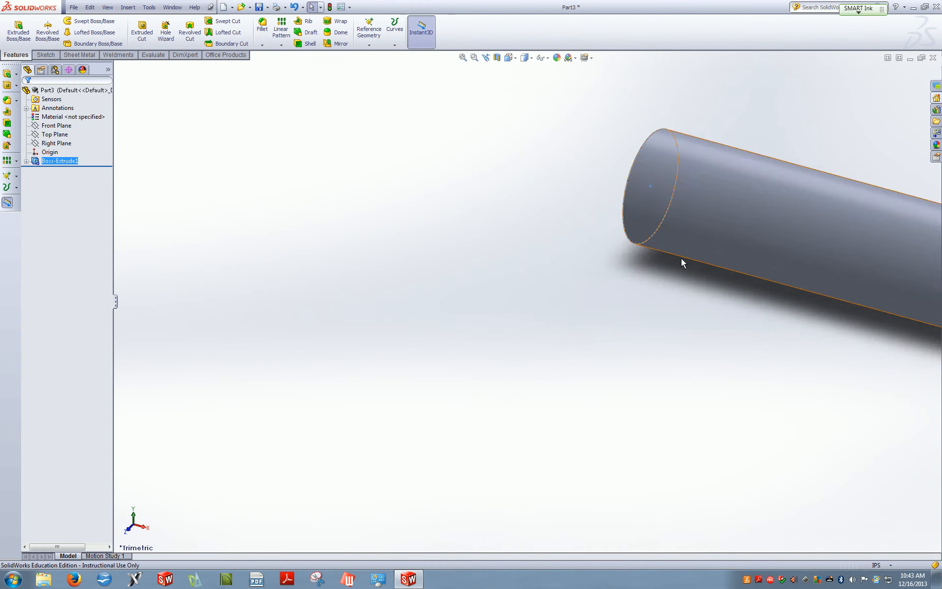
Start a sketch on the cylinder's end face at the origin and draw a concentric circle with a radius of about 0.18 in.
{"action": "scroll", "coordinate": [682, 257], "scroll_direction": "up", "scroll_amount": 3}
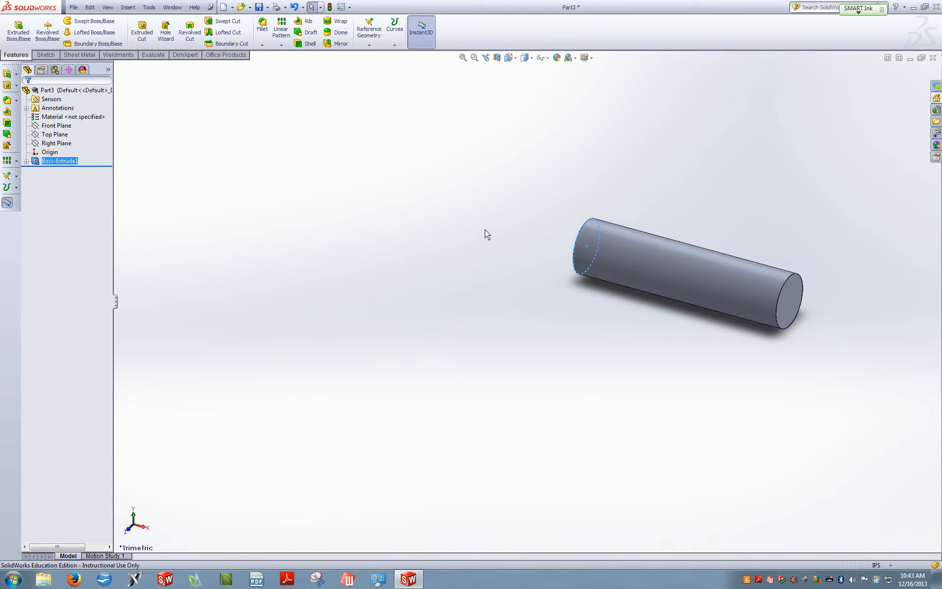
{"action": "middle_click_drag", "start_coordinate": [468, 250], "coordinate": [585, 306]}
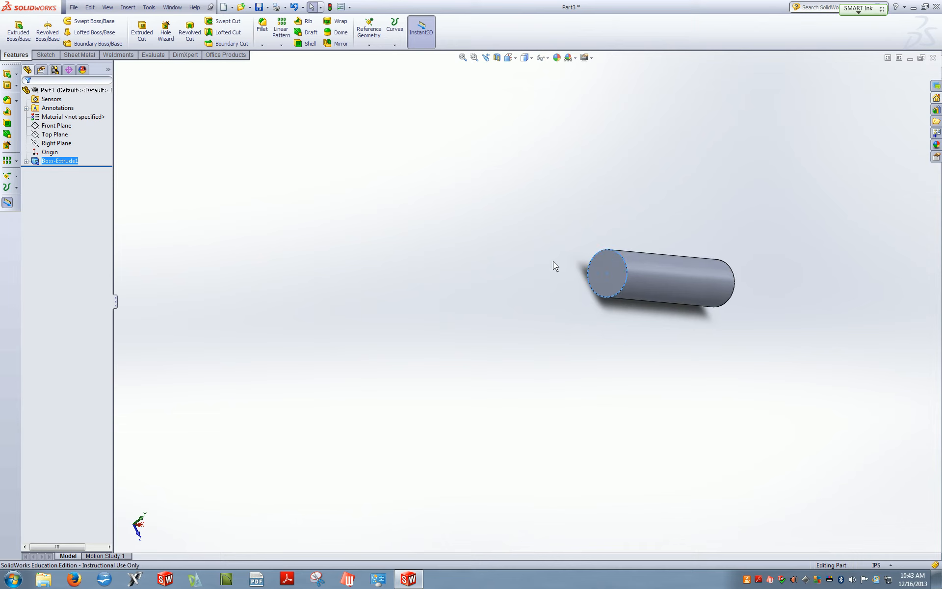
{"action": "scroll", "coordinate": [622, 264], "scroll_direction": "down", "scroll_amount": 4}
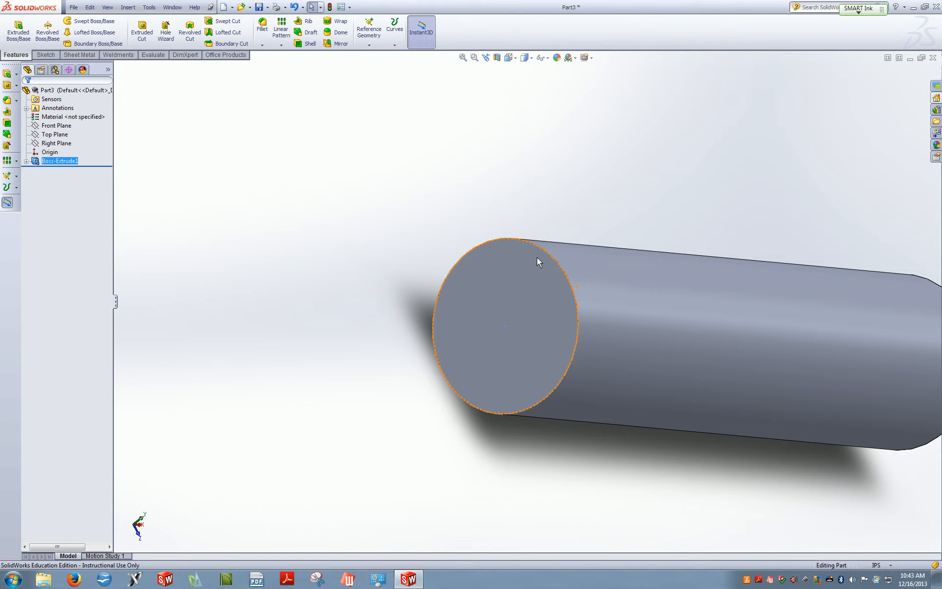
{"action": "left_click", "coordinate": [415, 263]}
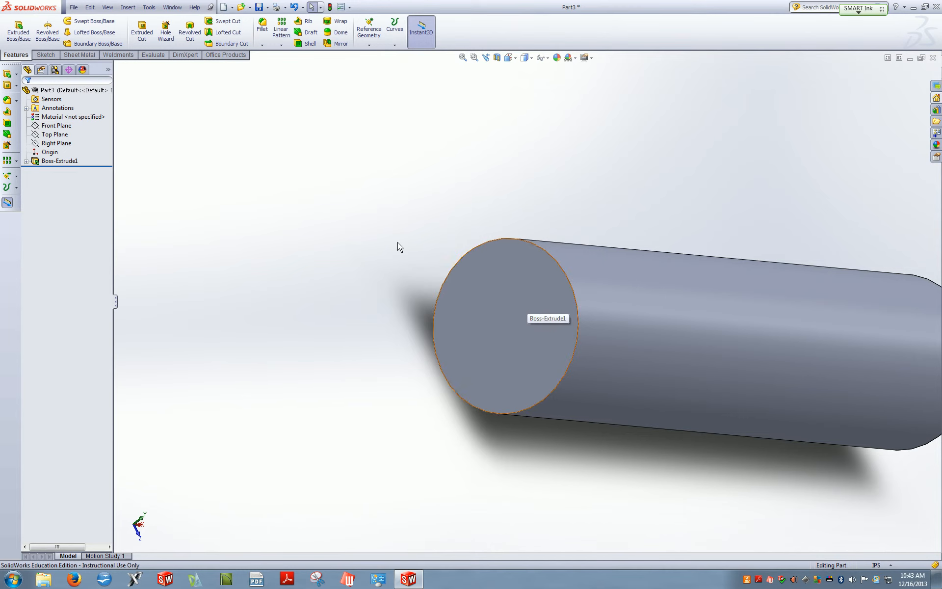
{"action": "left_click", "coordinate": [40, 55]}
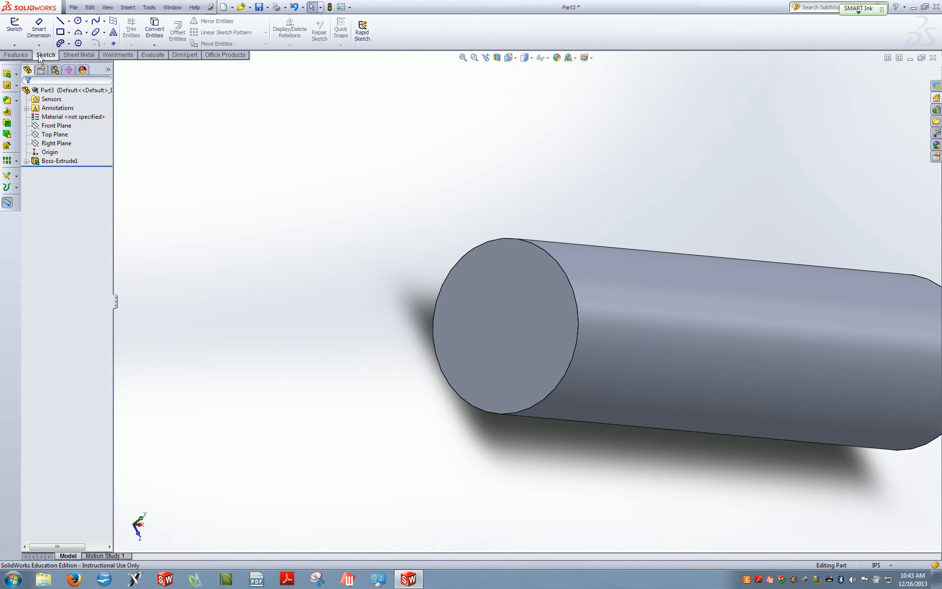
{"action": "left_click", "coordinate": [515, 323]}
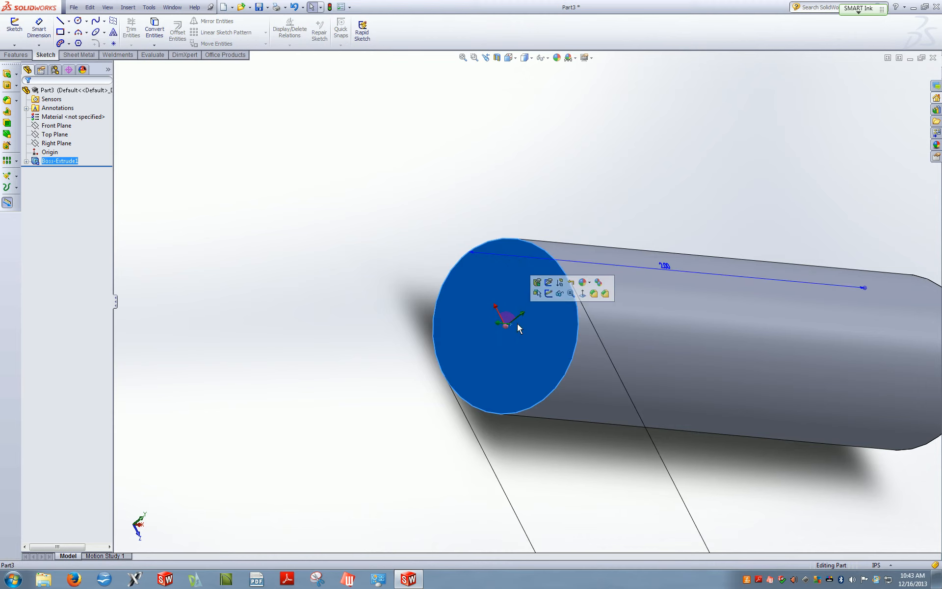
{"action": "left_click", "coordinate": [15, 28]}
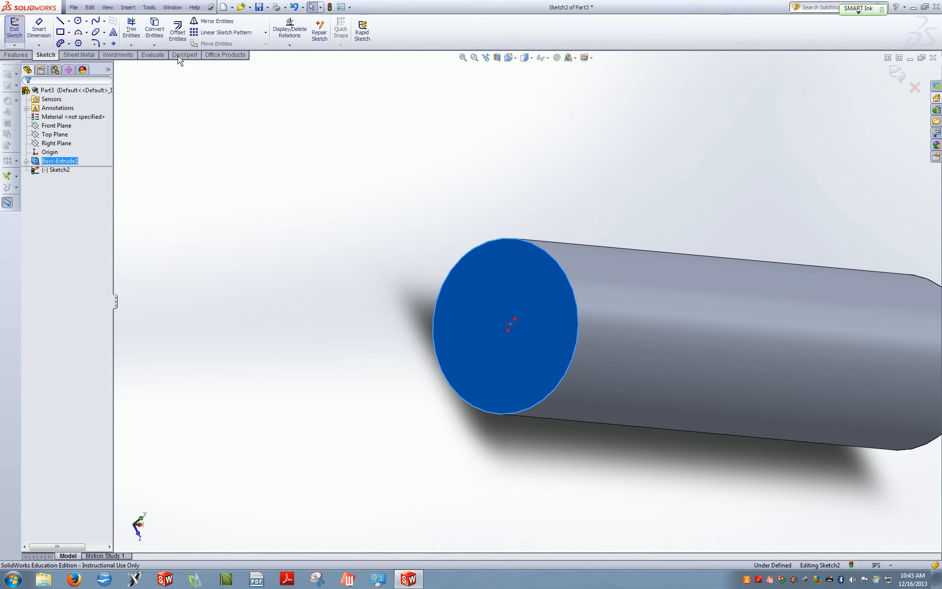
{"action": "left_click", "coordinate": [78, 22]}
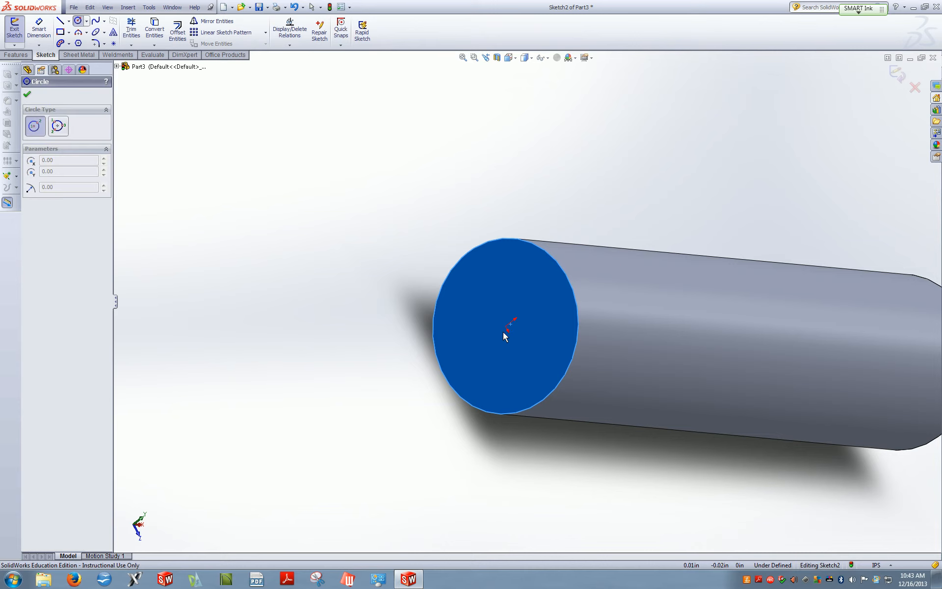
{"action": "left_click", "coordinate": [506, 326]}
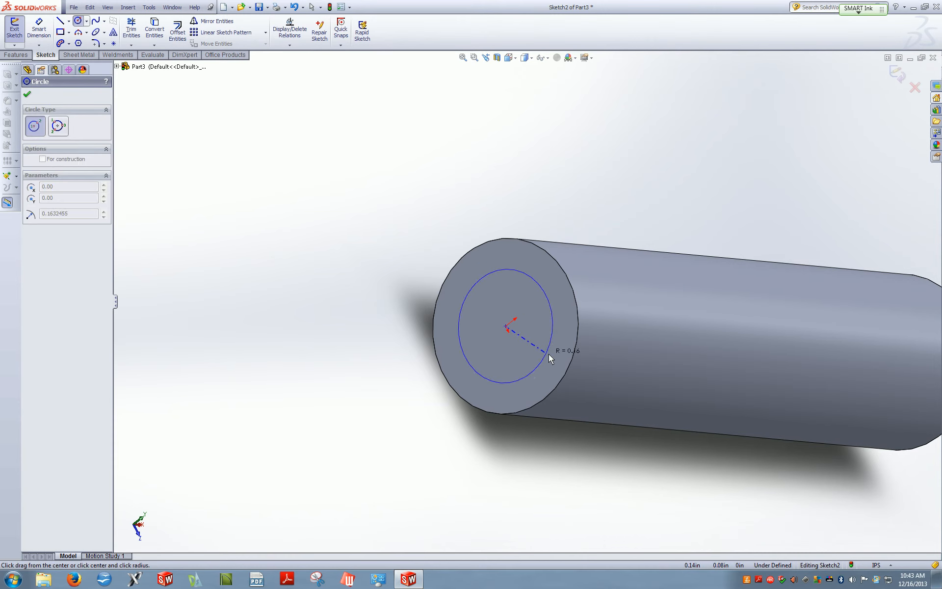
{"action": "left_click", "coordinate": [551, 355]}
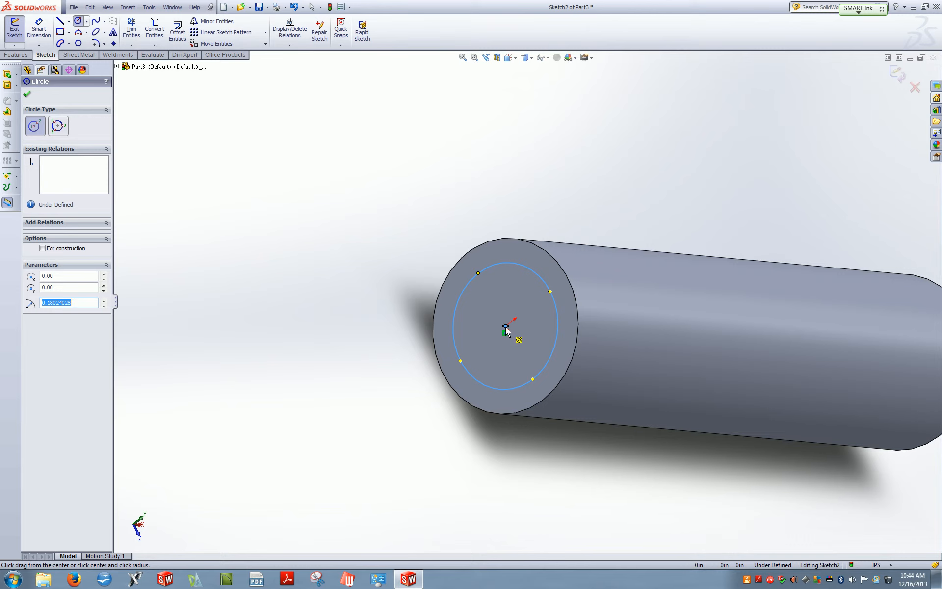
Dimension the inner circle's diameter to 0.4056 in and exit the sketch.
{"action": "left_click", "coordinate": [41, 28]}
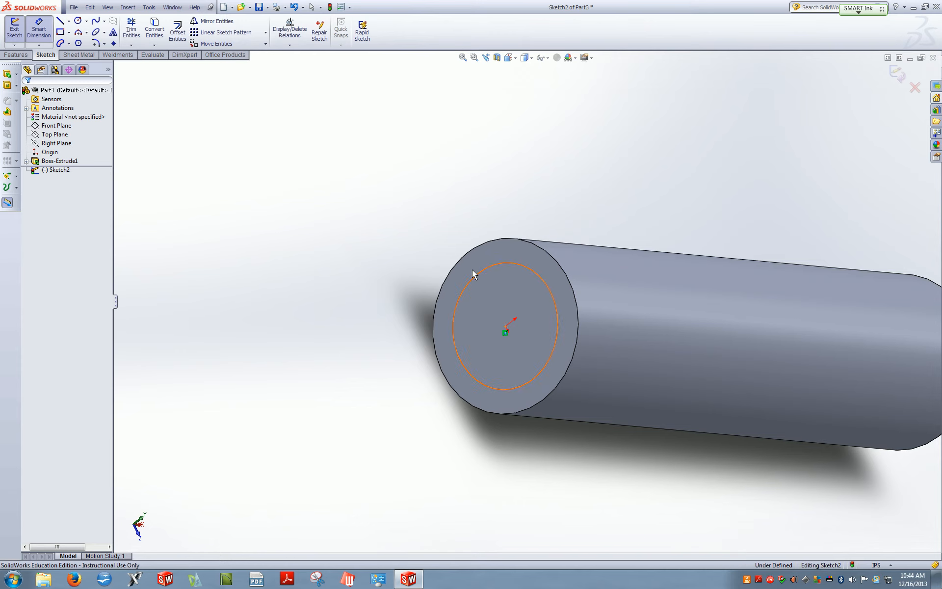
{"action": "left_click", "coordinate": [472, 273]}
{"action": "left_click", "coordinate": [400, 159]}
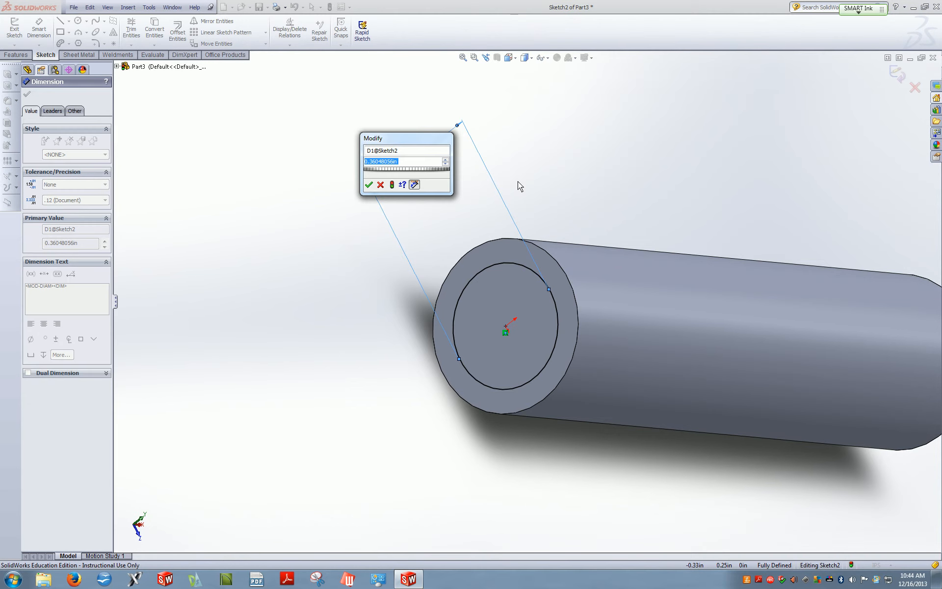
{"action": "type", "text": ".405"}
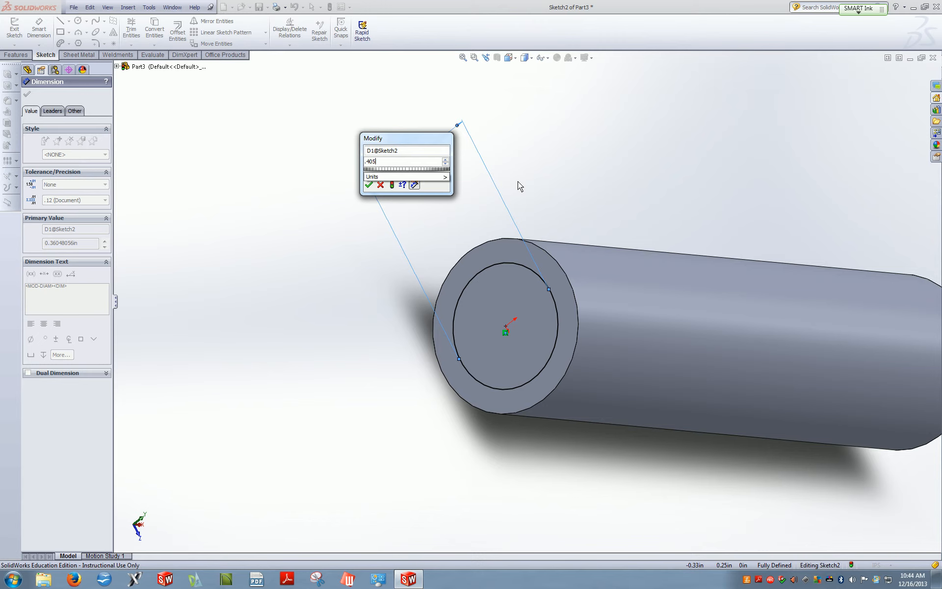
{"action": "type", "text": "6"}
{"action": "key", "text": "Return"}
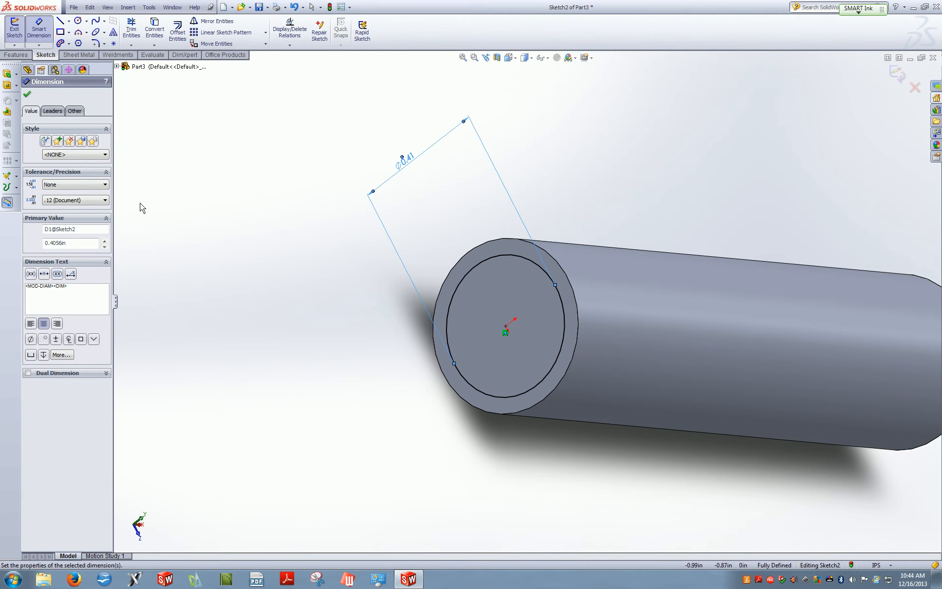
{"action": "left_click", "coordinate": [16, 55]}
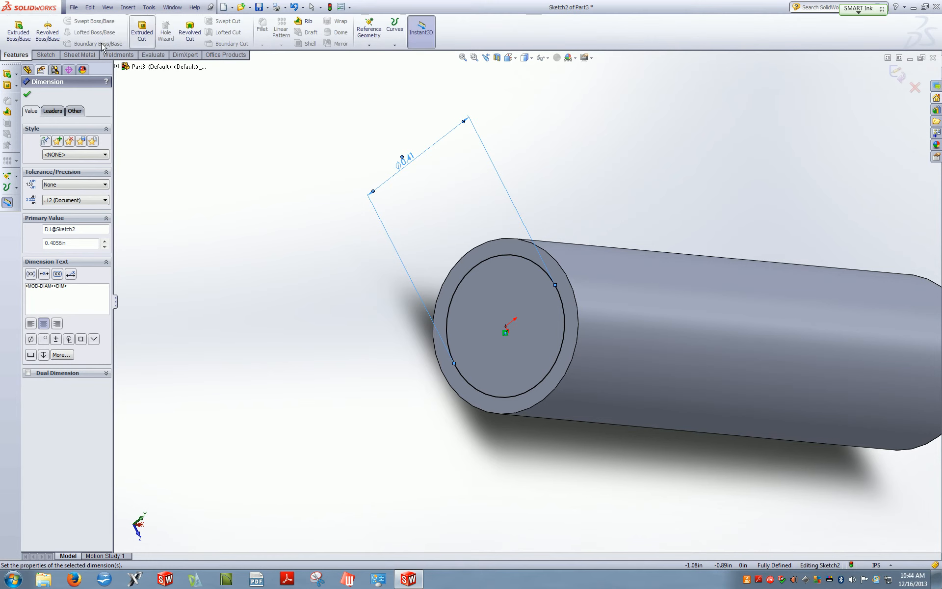
{"action": "left_click", "coordinate": [27, 94]}
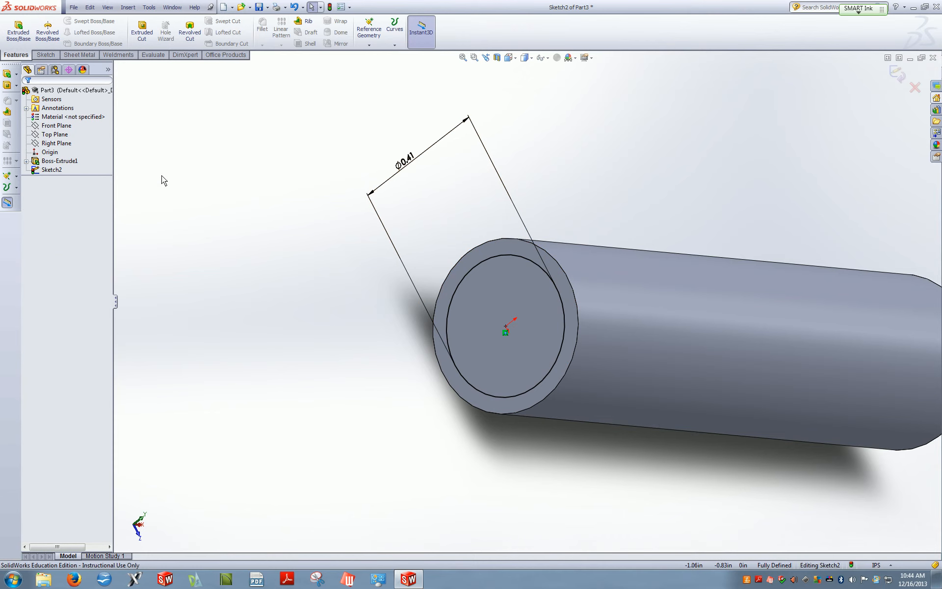
{"action": "left_click", "coordinate": [332, 7]}
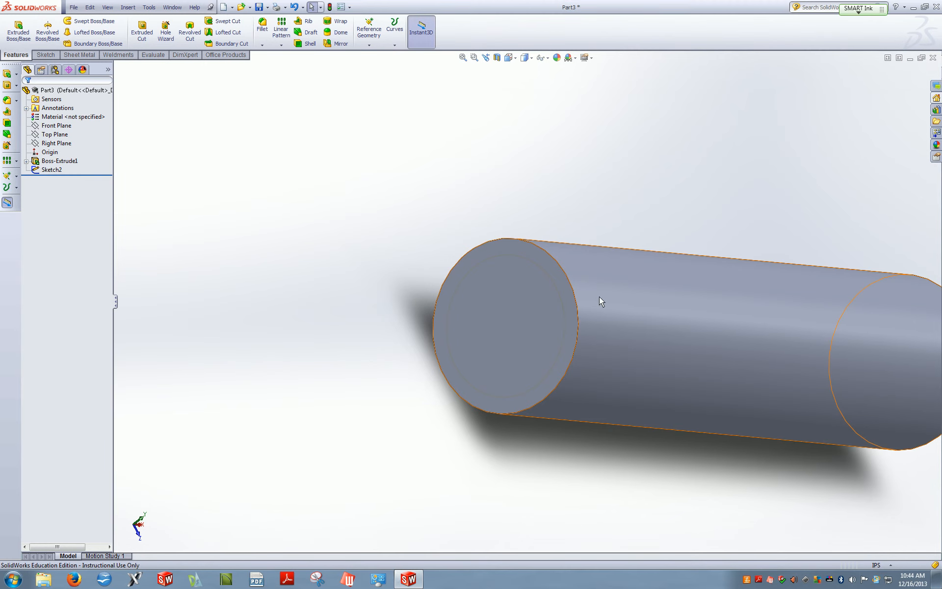
Start a new sketch on the Front Plane, which runs lengthwise through the cylinder.
{"action": "key", "text": "space"}
{"action": "left_click", "coordinate": [672, 329]}
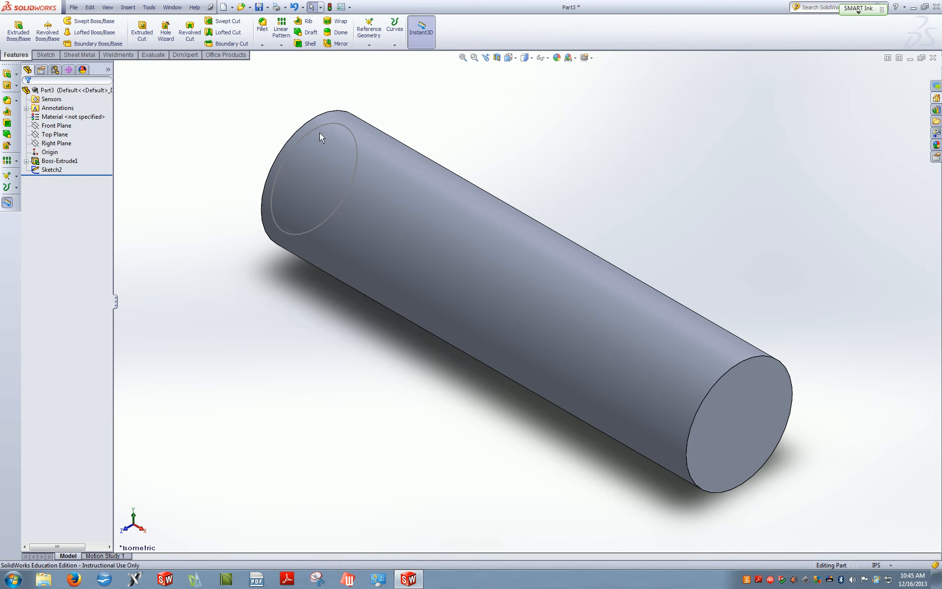
{"action": "left_click", "coordinate": [48, 55]}
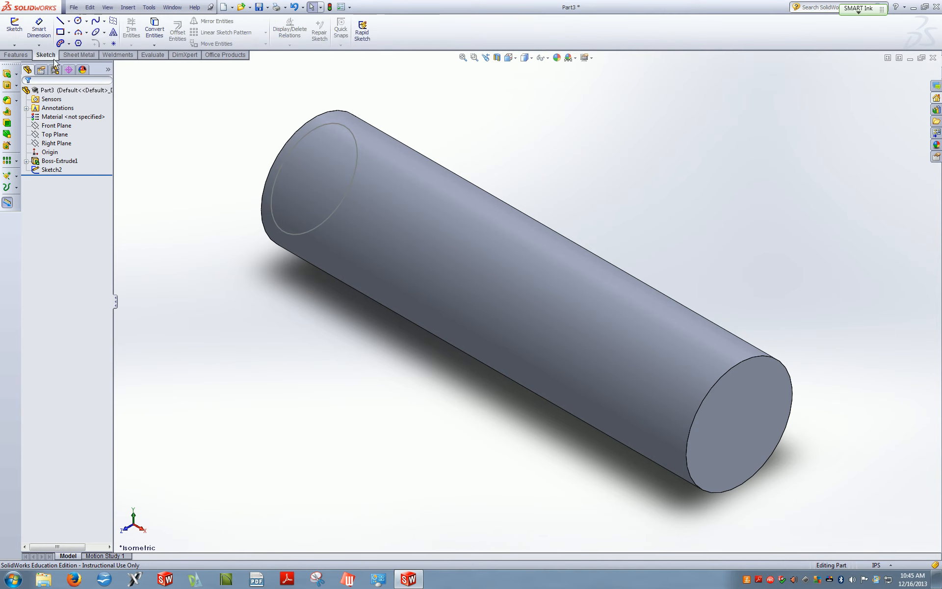
{"action": "left_click", "coordinate": [16, 30]}
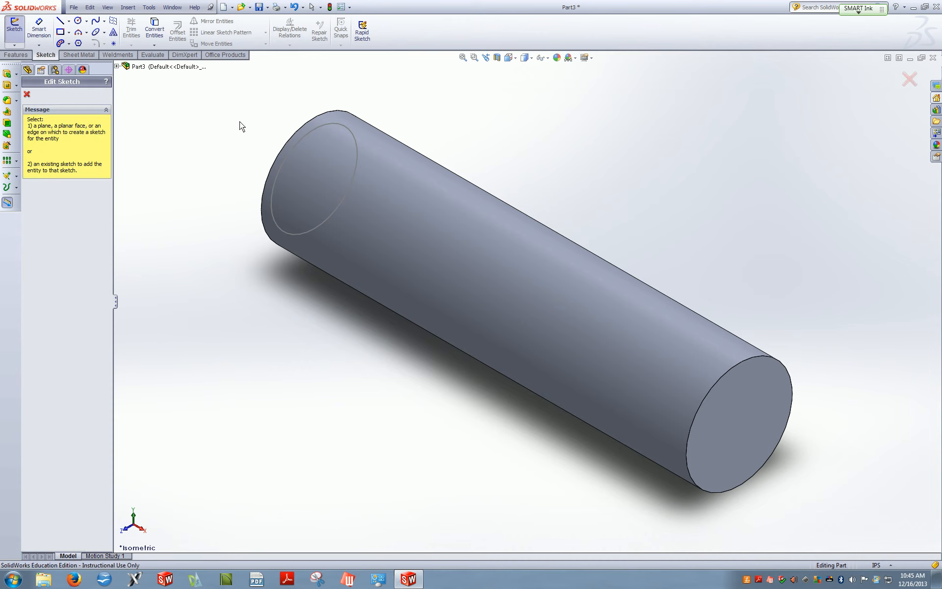
{"action": "middle_click_drag", "start_coordinate": [249, 120], "coordinate": [292, 121]}
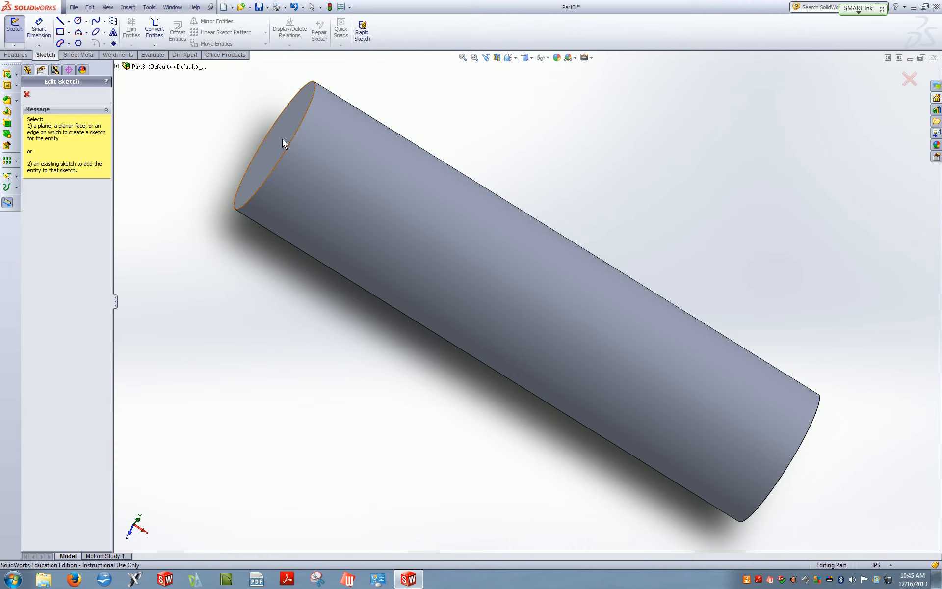
{"action": "left_click", "coordinate": [116, 66]}
{"action": "left_click", "coordinate": [154, 104]}
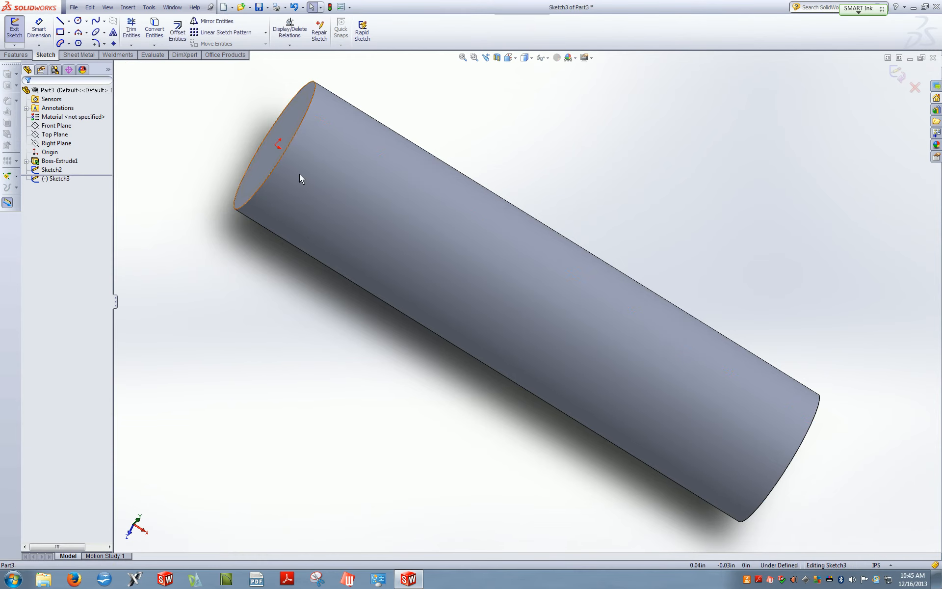
{"action": "key", "text": "space"}
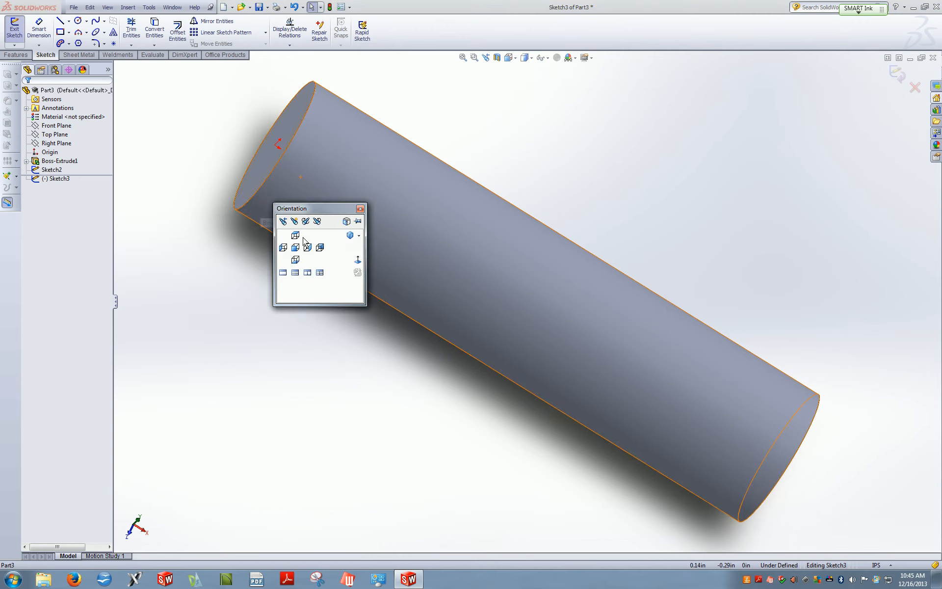
{"action": "left_click", "coordinate": [359, 261]}
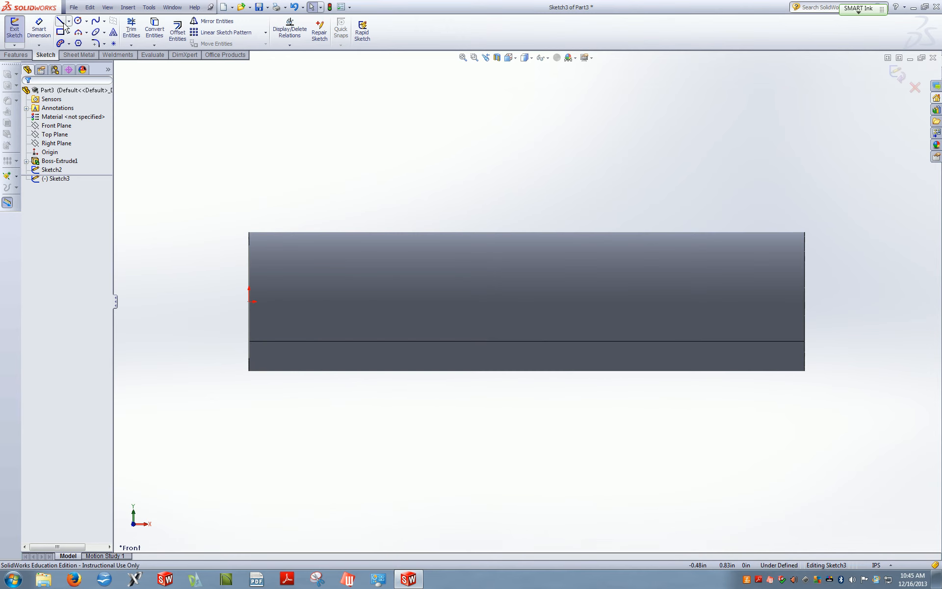
Sketch a closed inverted triangle with slanted sides about 0.06 in long, its apex on the cylinder's end edge and its top side level with the upper silhouette.
{"action": "left_click", "coordinate": [65, 25]}
{"action": "scroll", "coordinate": [240, 231], "scroll_direction": "down", "scroll_amount": 5}
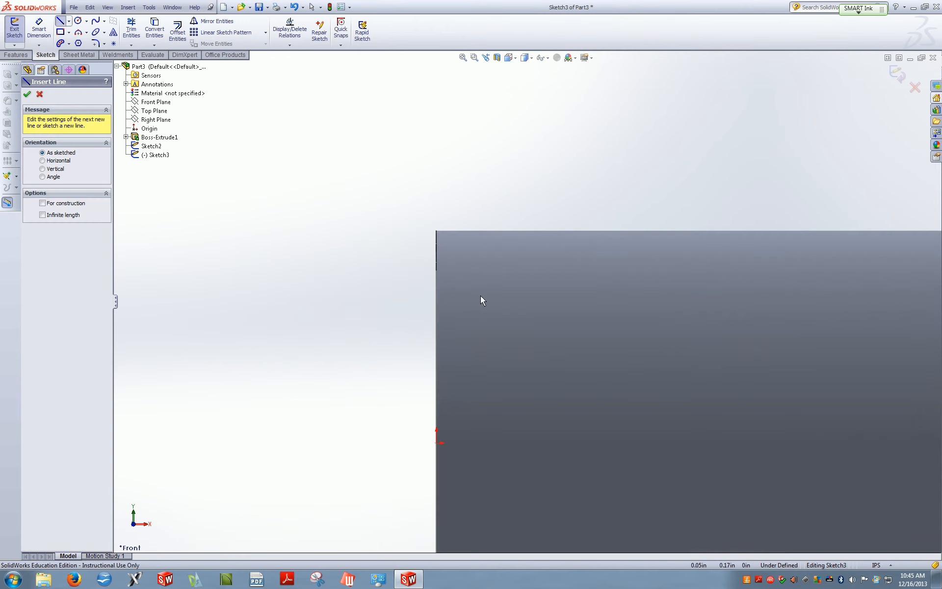
{"action": "left_click", "coordinate": [439, 271]}
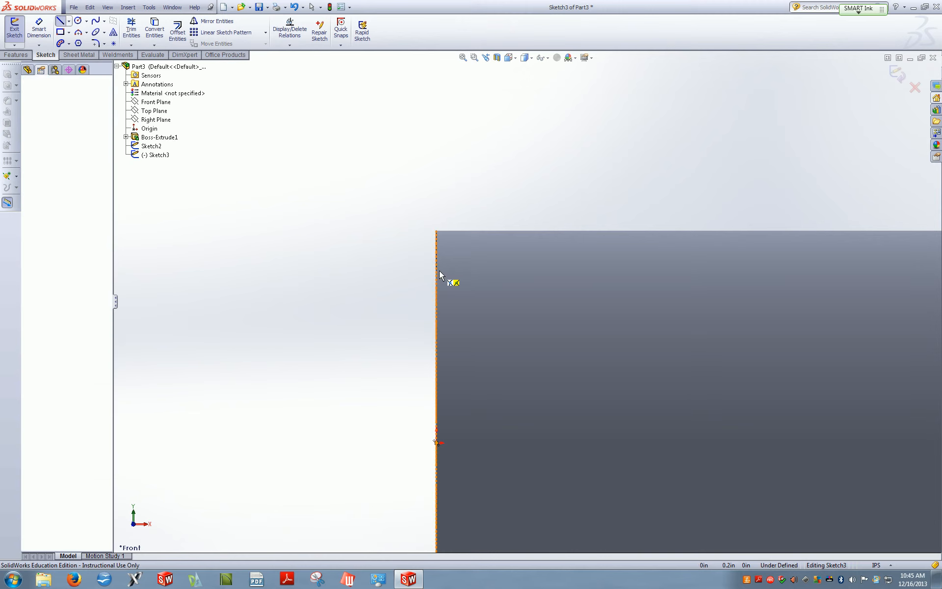
{"action": "left_click", "coordinate": [461, 230]}
{"action": "left_click", "coordinate": [408, 230]}
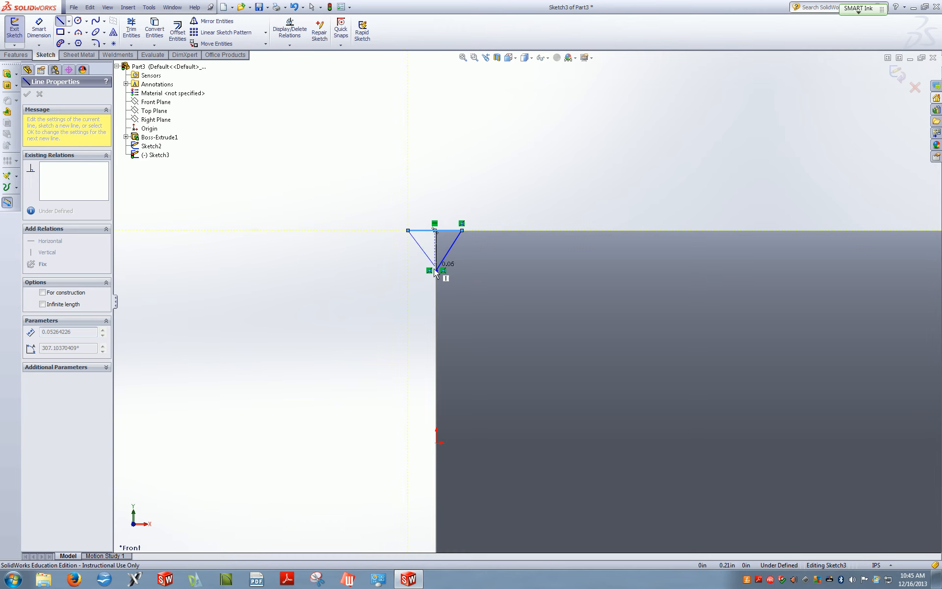
{"action": "left_click", "coordinate": [436, 270]}
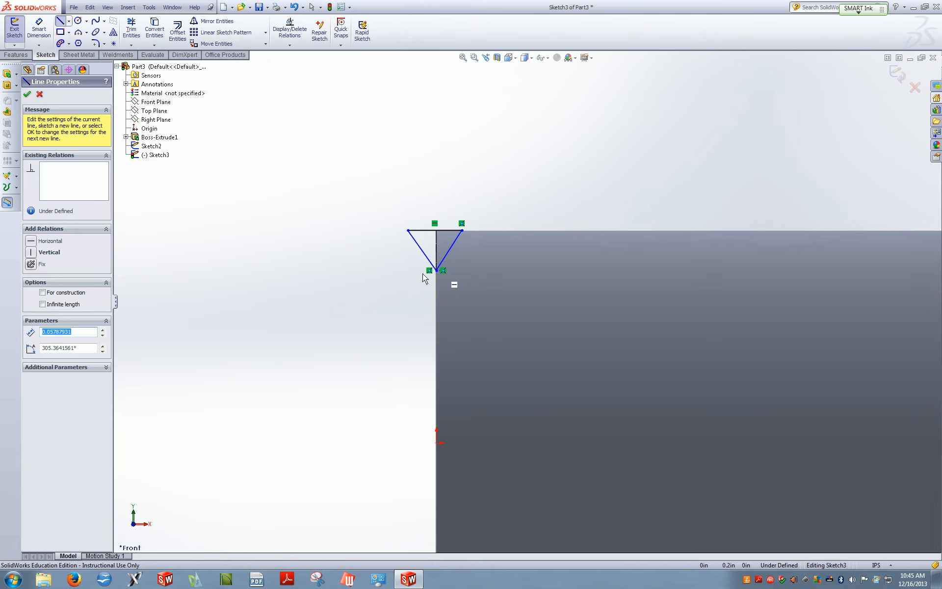
{"action": "middle_click_drag", "start_coordinate": [389, 274], "coordinate": [411, 263]}
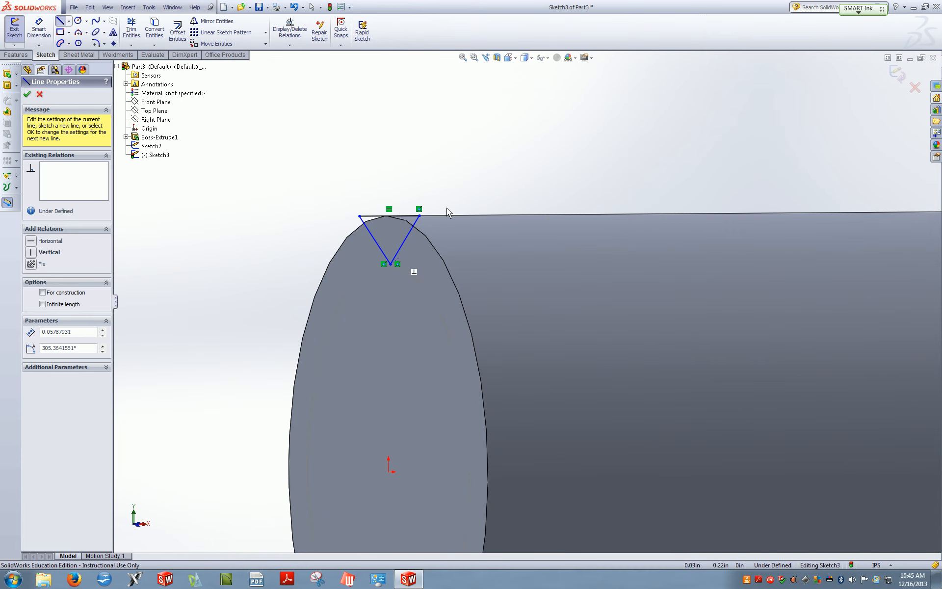
{"action": "left_click", "coordinate": [28, 93]}
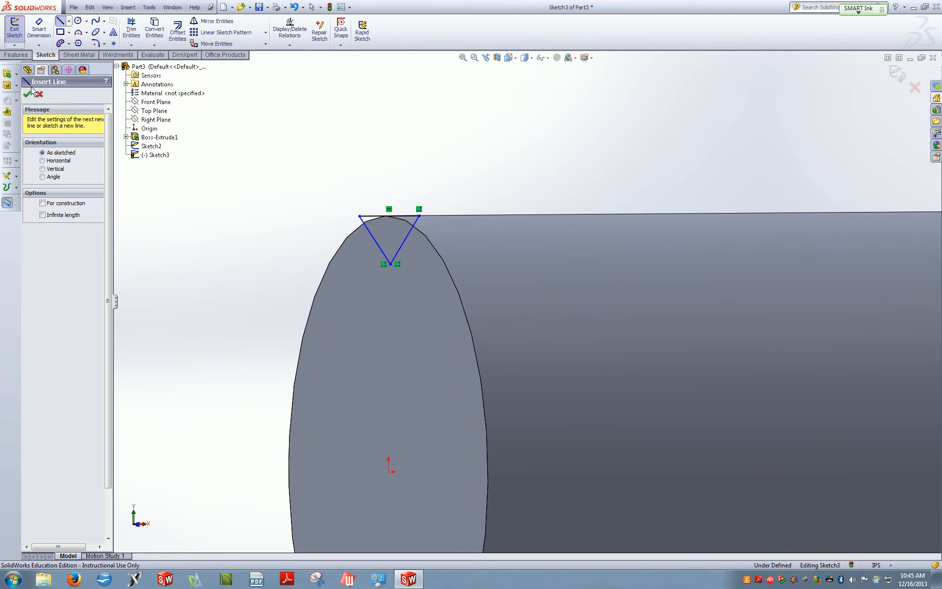
Dimension the angle between the triangle's two slanted sides to 60°.
{"action": "left_click", "coordinate": [38, 32]}
{"action": "mouse_move", "coordinate": [271, 240]}
{"action": "middle_mouse_down"}
{"action": "mouse_move", "coordinate": [248, 236]}
{"action": "mouse_move", "coordinate": [332, 231]}
{"action": "middle_mouse_up"}
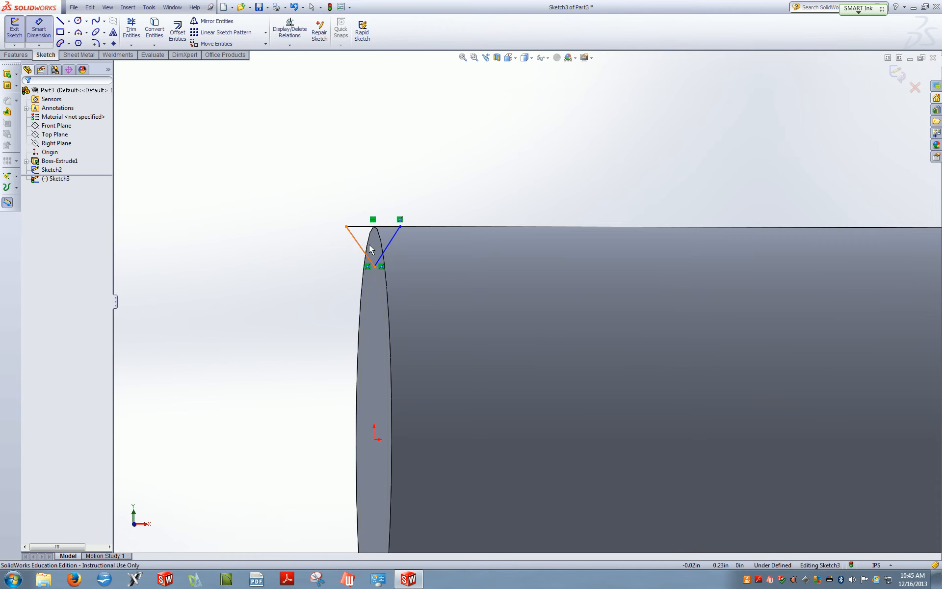
{"action": "left_click", "coordinate": [370, 249]}
{"action": "left_click", "coordinate": [385, 245]}
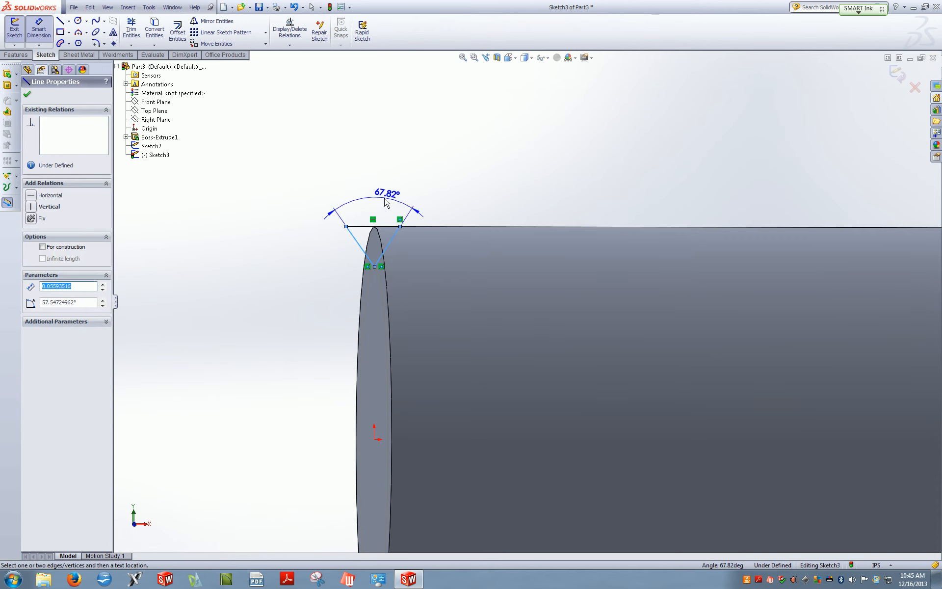
{"action": "left_click", "coordinate": [373, 193]}
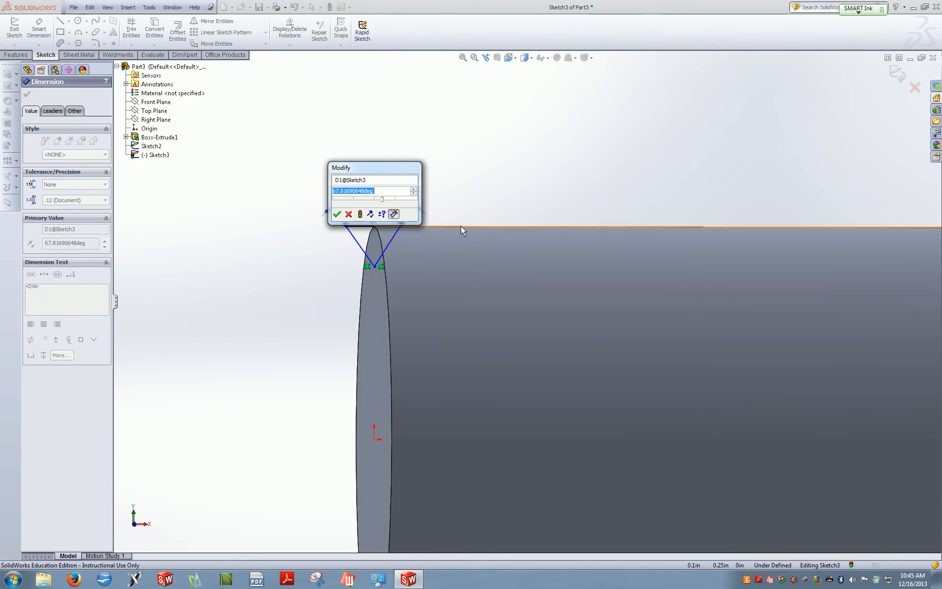
{"action": "type", "text": "60"}
{"action": "key", "text": "Return"}
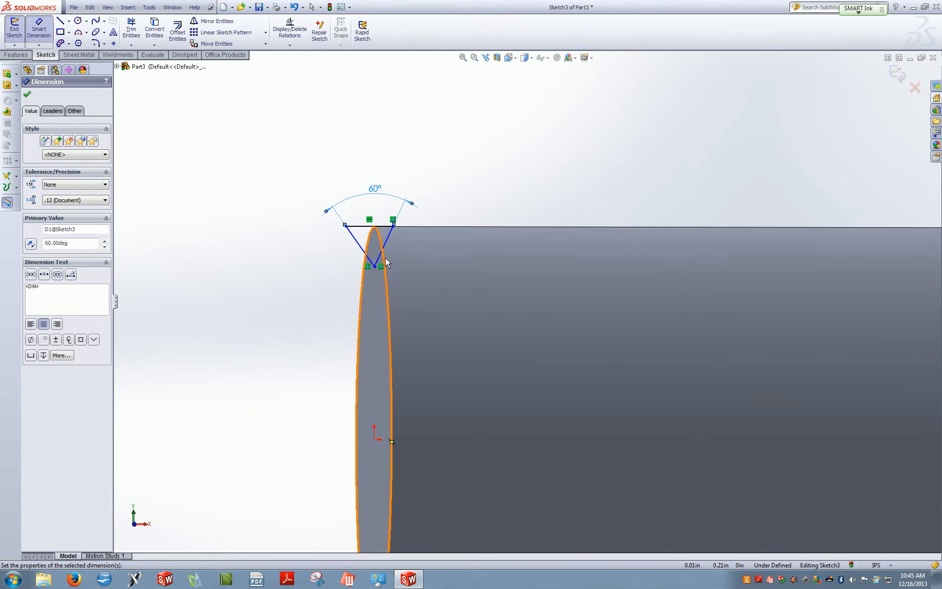
In front view, dimension the angle between the triangle's outer slanted side and the cylinder's end edge to 30°.
{"action": "key", "text": "space"}
{"action": "left_click", "coordinate": [479, 314]}
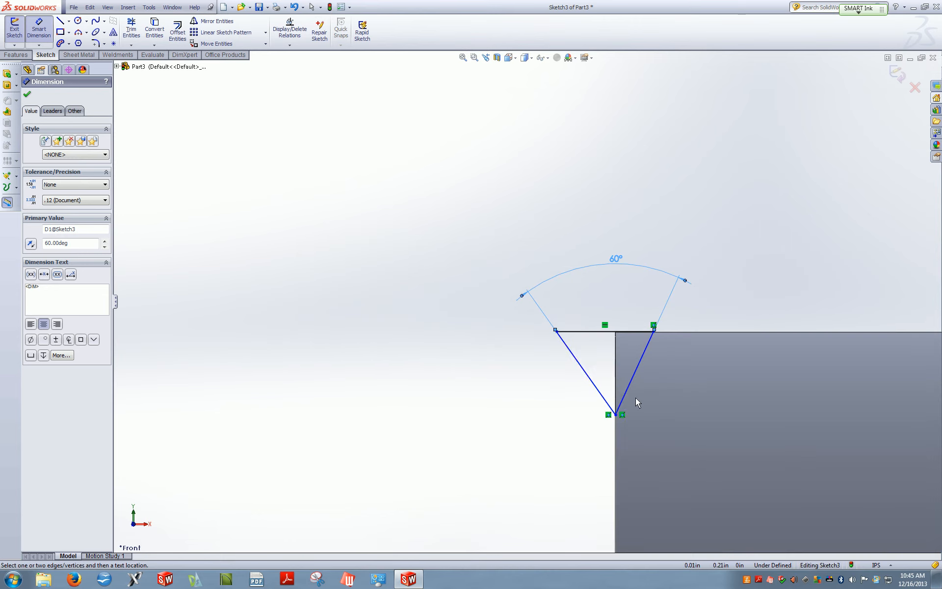
{"action": "left_click", "coordinate": [592, 382]}
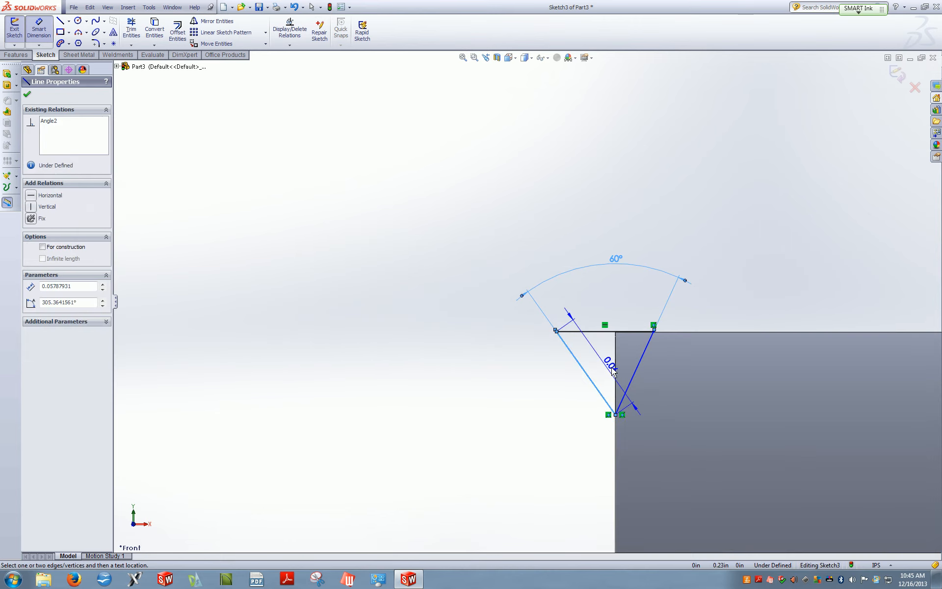
{"action": "left_click", "coordinate": [615, 368]}
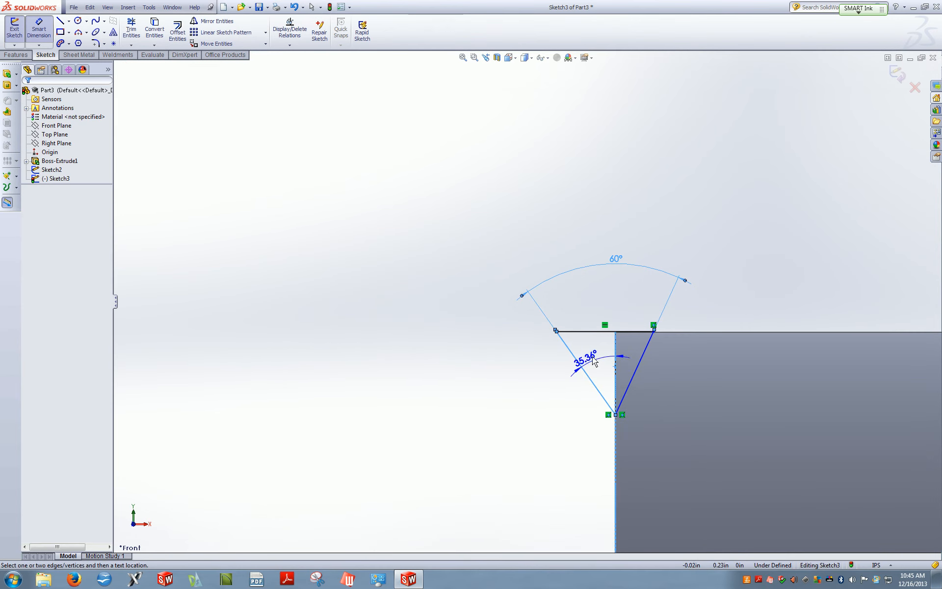
{"action": "left_click", "coordinate": [593, 354]}
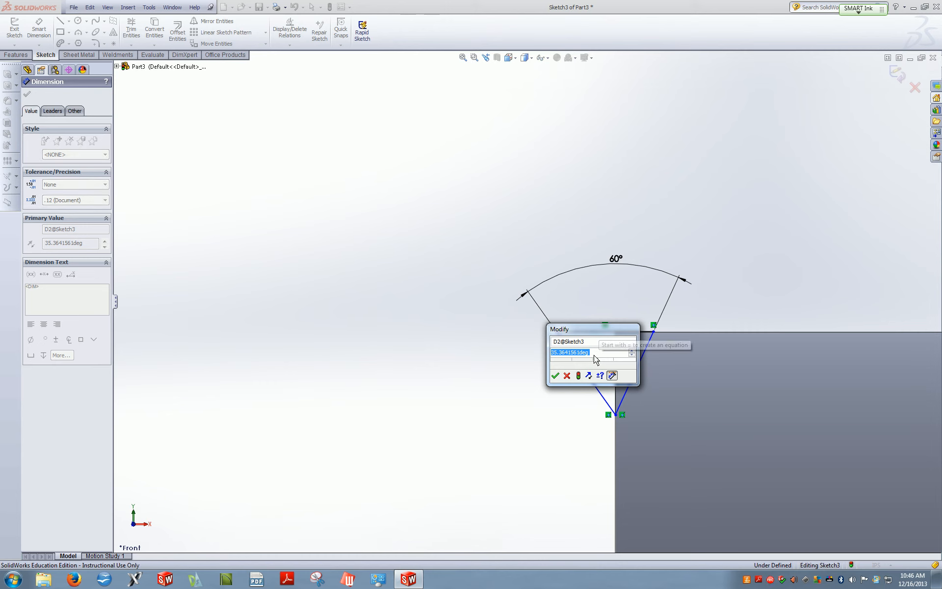
{"action": "type", "text": "30"}
{"action": "key", "text": "Return"}
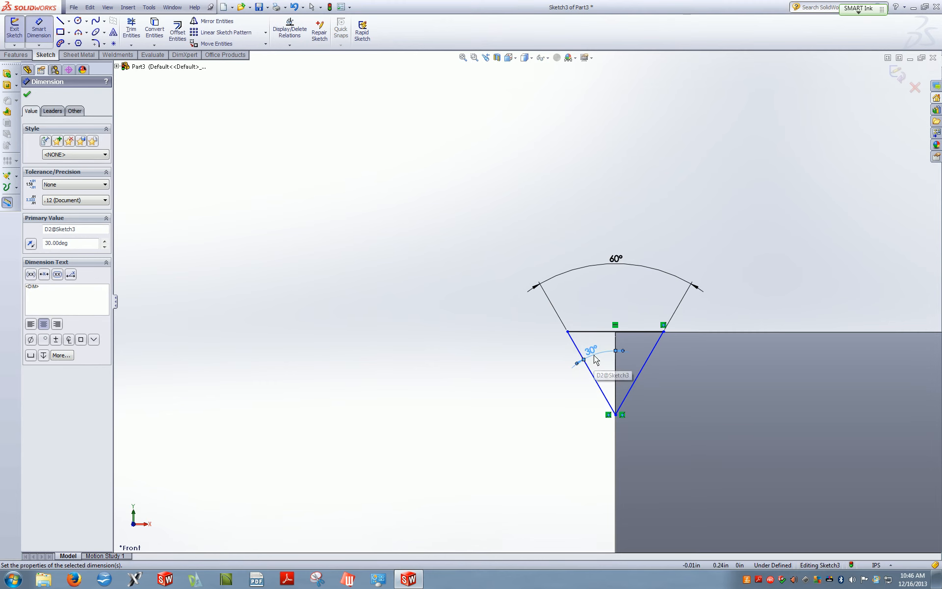
{"action": "left_click", "coordinate": [27, 94]}
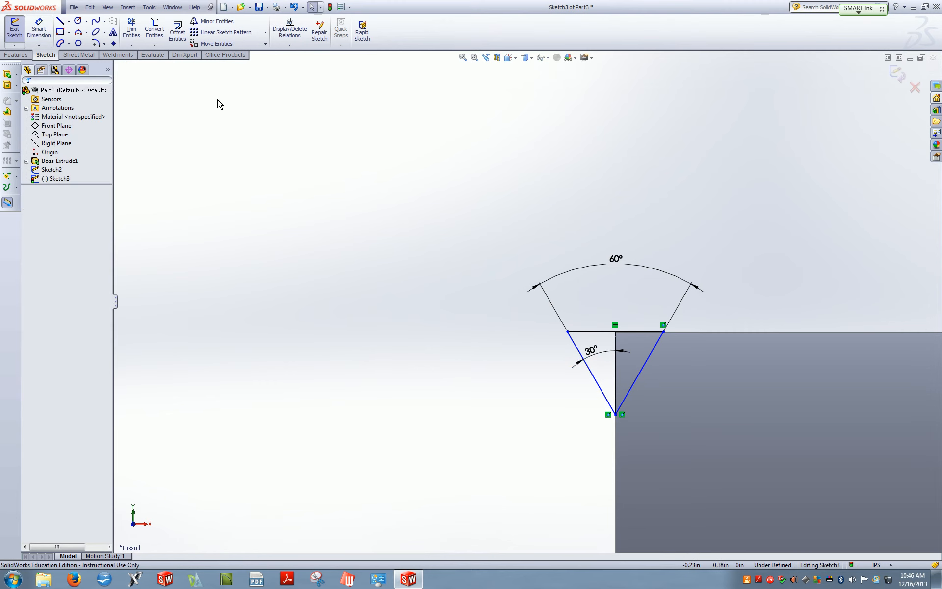
Add a Pierce relation between the triangle's apex and the reference circle on the end face, and exit the sketch.
{"action": "middle_click_drag", "start_coordinate": [388, 306], "coordinate": [436, 326]}
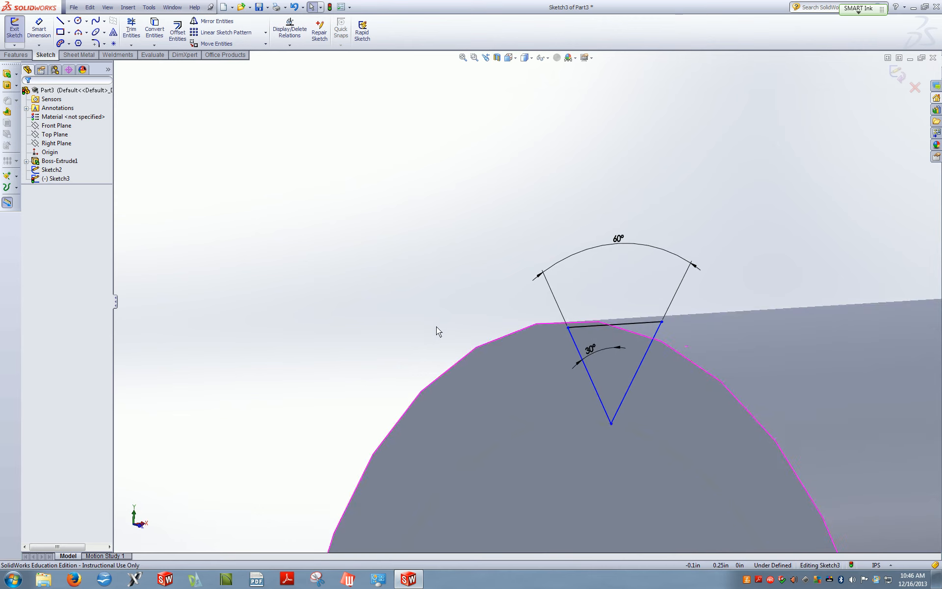
{"action": "left_click", "coordinate": [611, 423]}
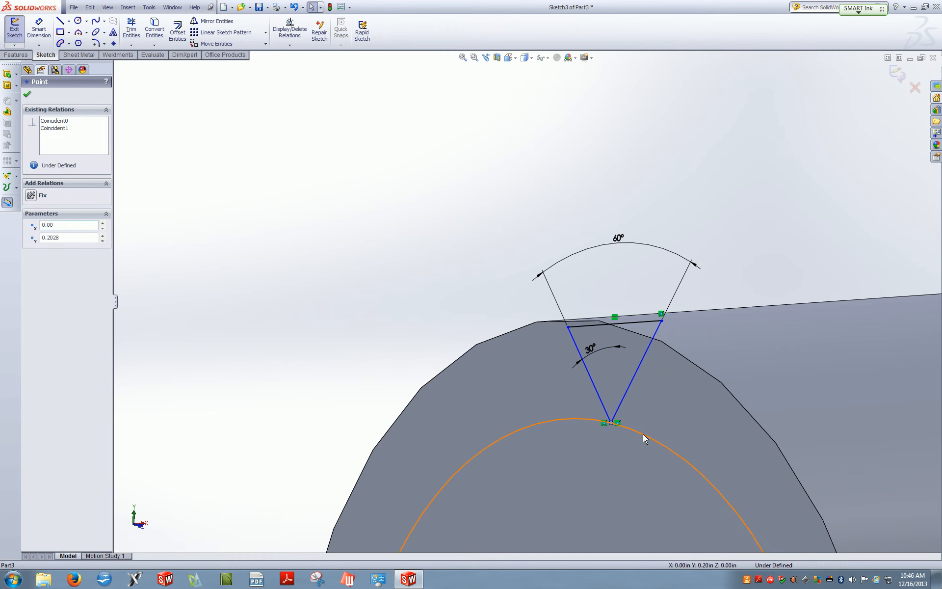
{"action": "left_click", "coordinate": [644, 438], "text": "ctrl"}
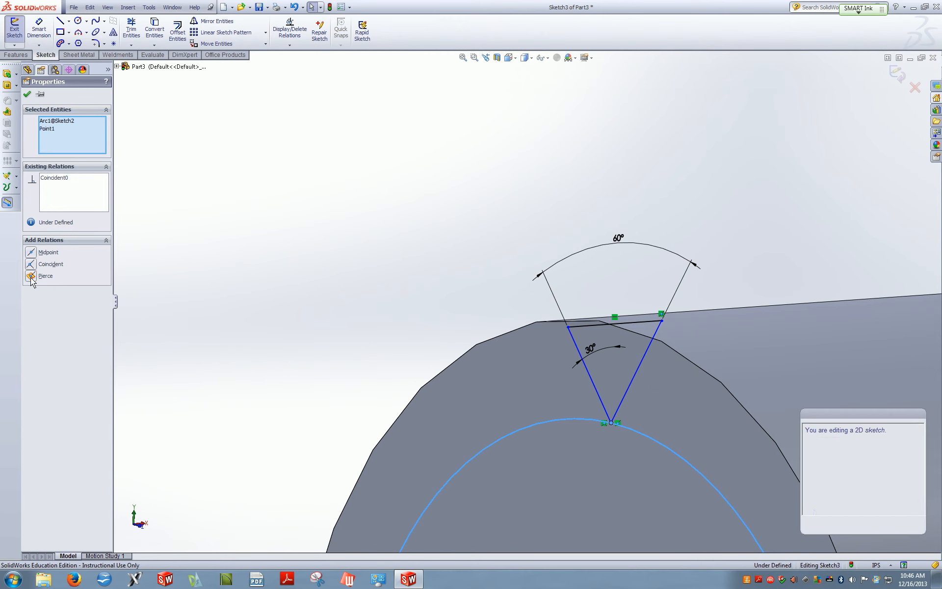
{"action": "left_click", "coordinate": [31, 276]}
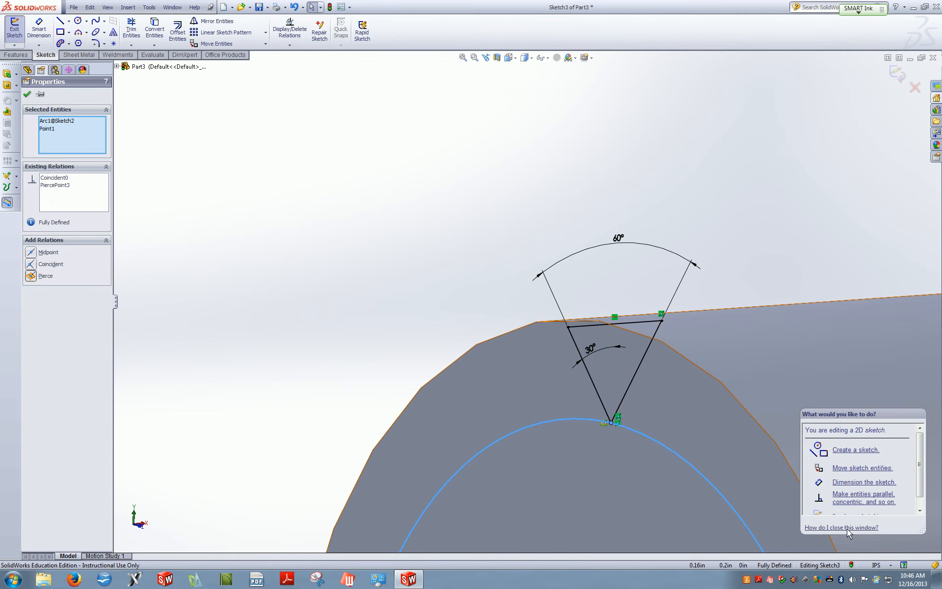
{"action": "left_click_drag", "start_coordinate": [858, 411], "coordinate": [845, 491]}
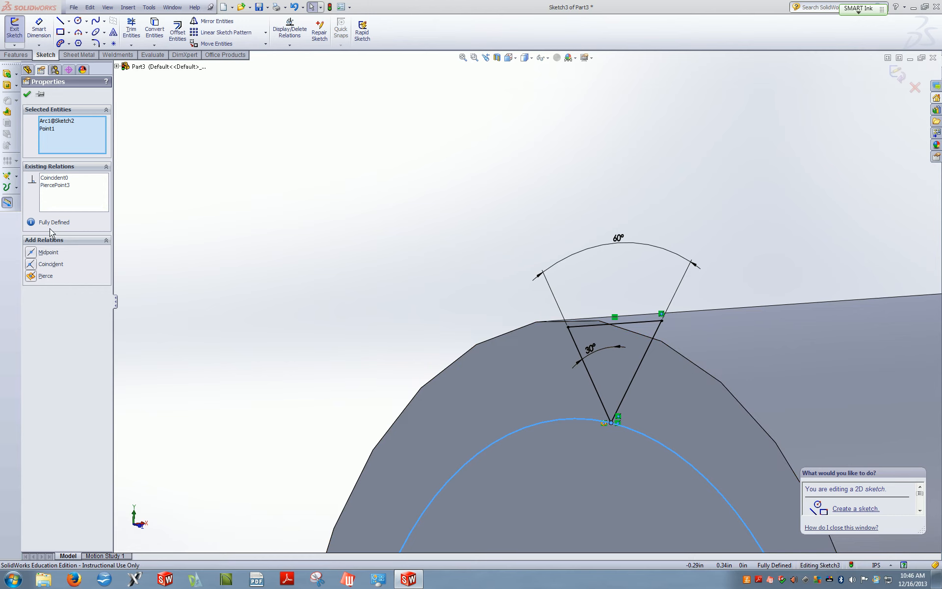
{"action": "left_click", "coordinate": [599, 138]}
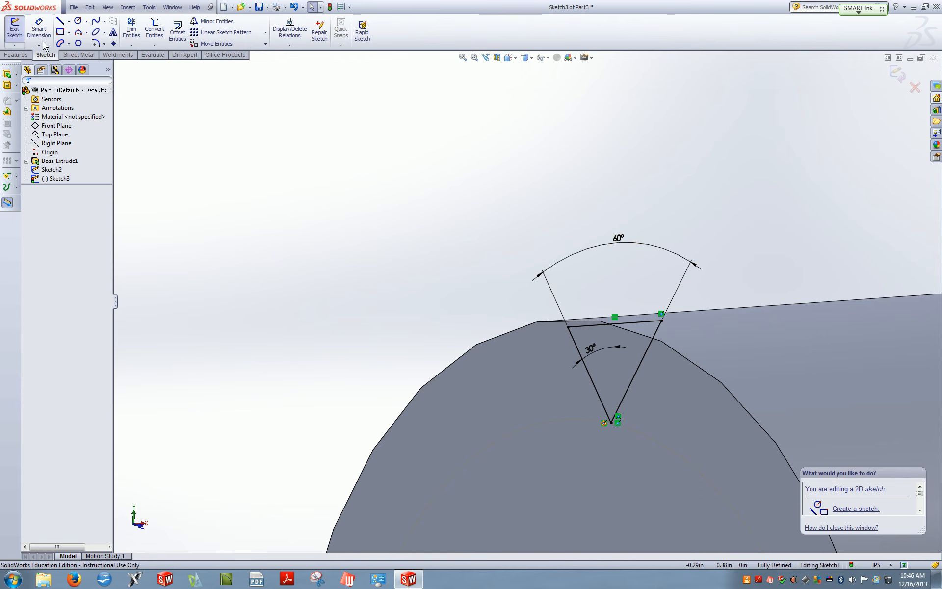
{"action": "left_click", "coordinate": [15, 30]}
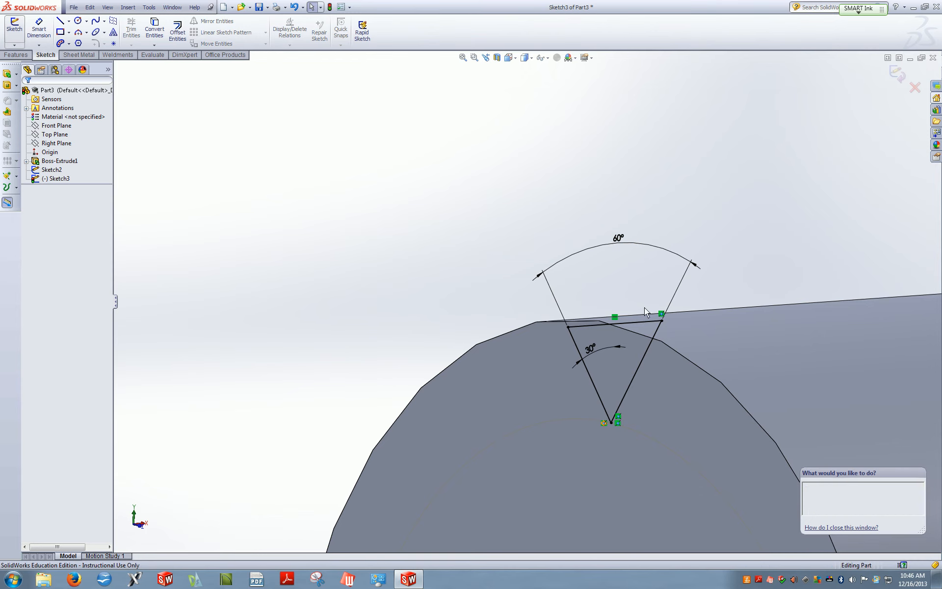
Close the Quick Tips window and clear the selection of the triangle sketch.
{"action": "scroll", "coordinate": [701, 285], "scroll_direction": "up", "scroll_amount": 4}
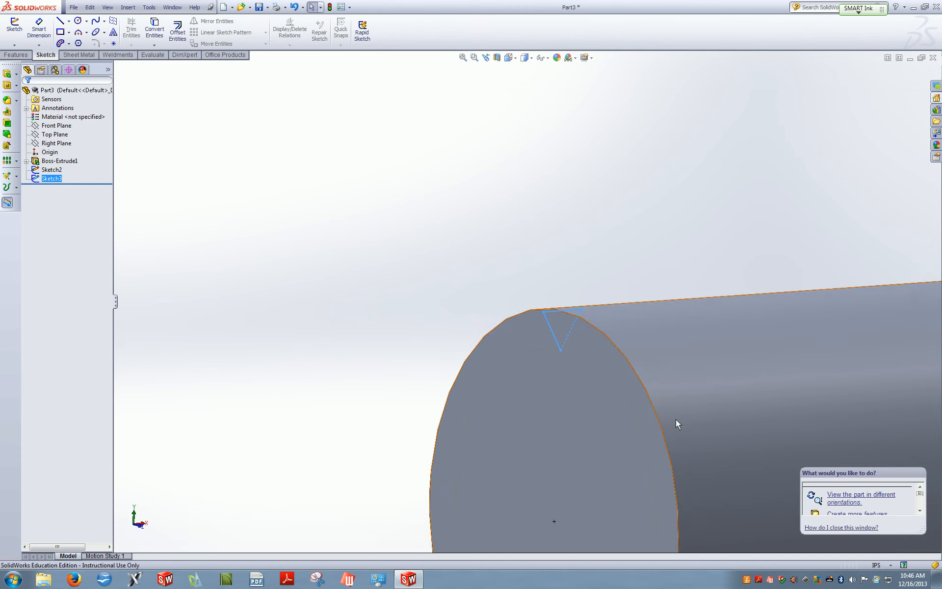
{"action": "left_click", "coordinate": [845, 528]}
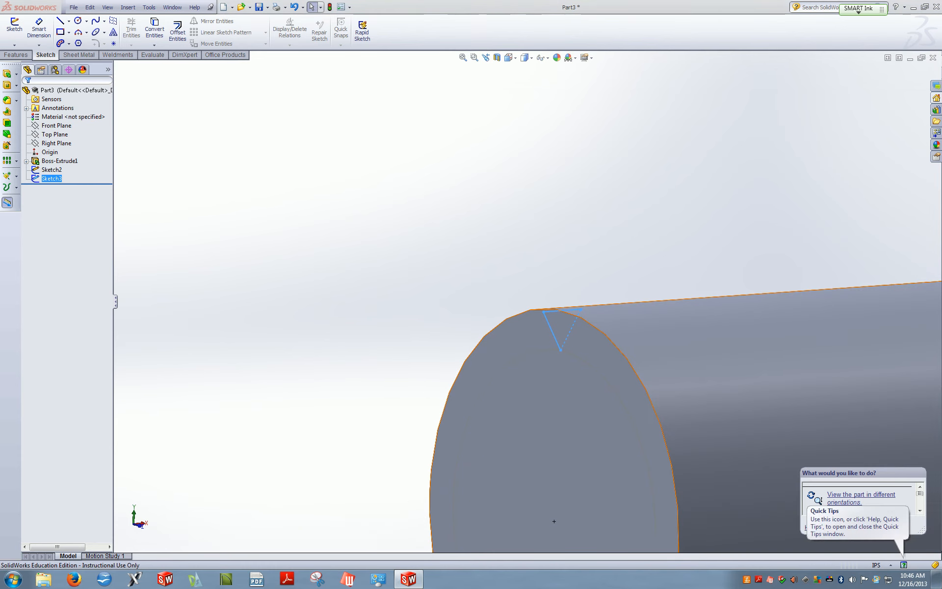
{"action": "left_click", "coordinate": [903, 564]}
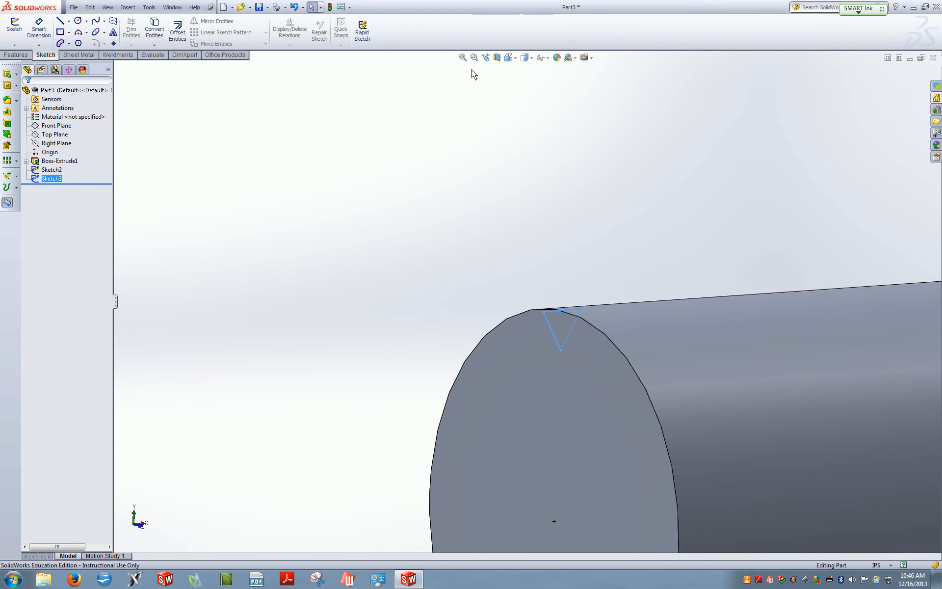
{"action": "scroll", "coordinate": [513, 260], "scroll_direction": "up", "scroll_amount": 2}
{"action": "scroll", "coordinate": [513, 261], "scroll_direction": "up", "scroll_amount": 3}
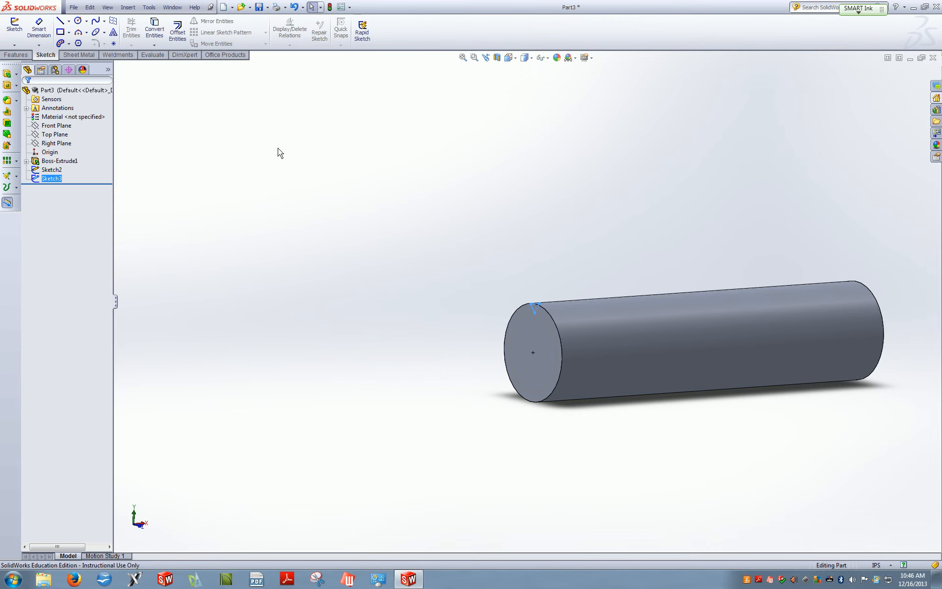
{"action": "left_click", "coordinate": [229, 114]}
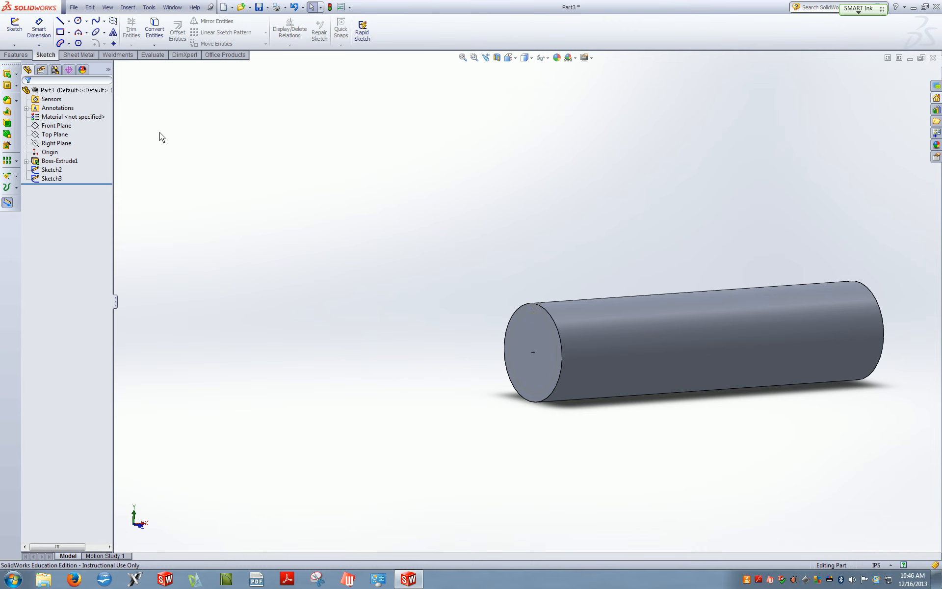
Start a Helix and Spiral curve based on the 0.4056 in reference circle on the cylinder's end face.
{"action": "left_click", "coordinate": [8, 55]}
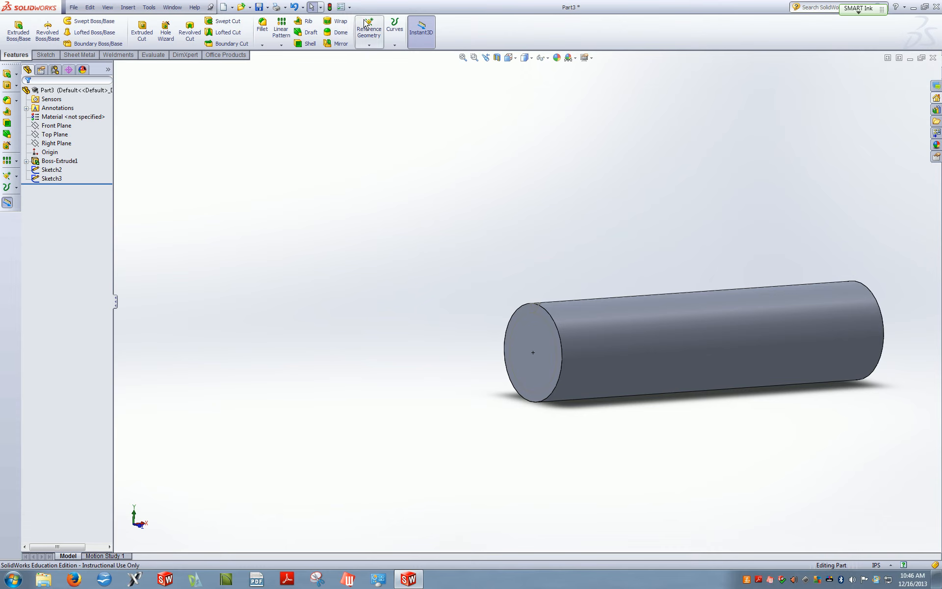
{"action": "left_click", "coordinate": [369, 45]}
{"action": "left_click", "coordinate": [395, 46]}
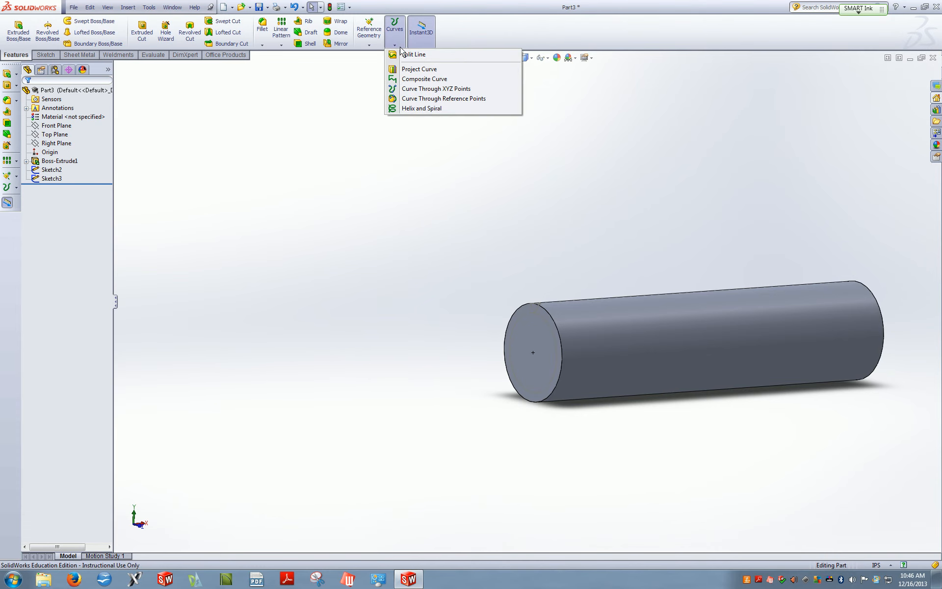
{"action": "left_click", "coordinate": [415, 109]}
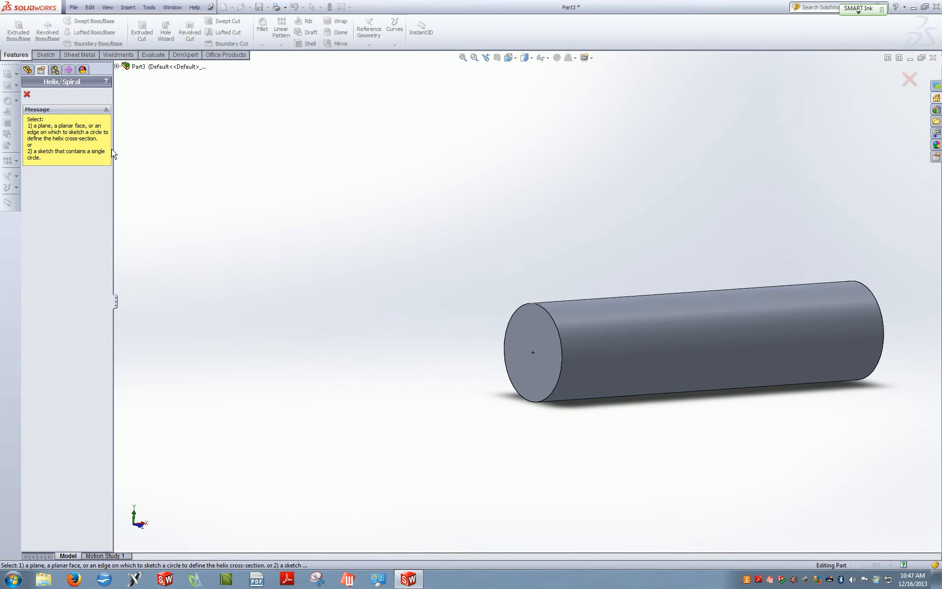
{"action": "left_click", "coordinate": [117, 66]}
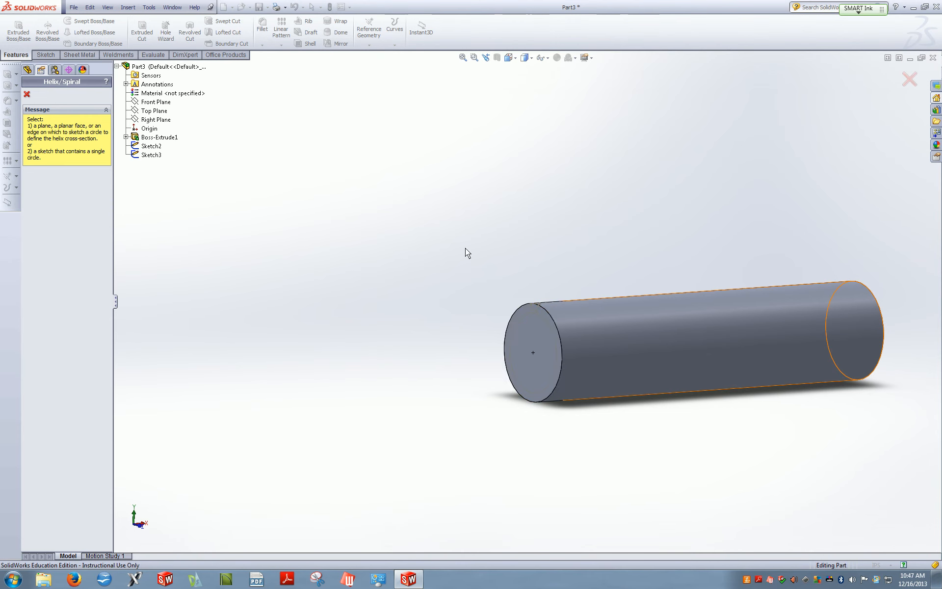
{"action": "left_click", "coordinate": [543, 319]}
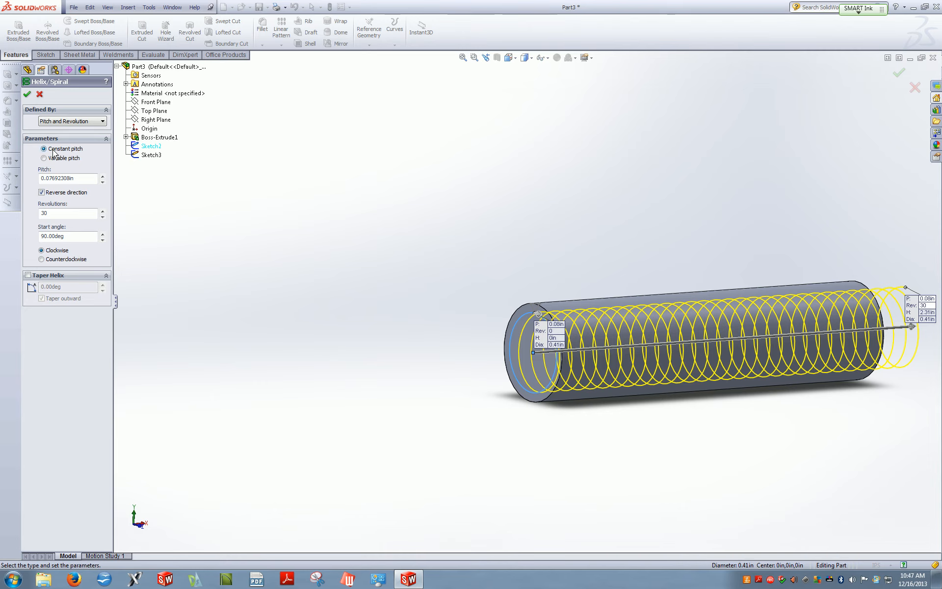
Set the helix's constant pitch to 0.07692308 in with its direction reversed, so it runs along the cylinder.
{"action": "double_click", "coordinate": [60, 179]}
{"action": "type", "text": "13"}
{"action": "key", "text": "Return"}
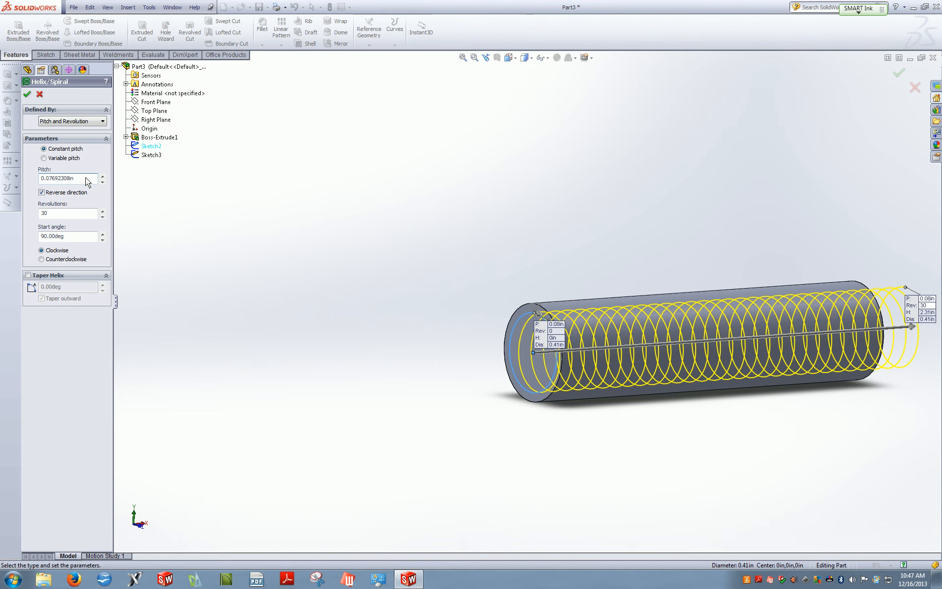
{"action": "left_click", "coordinate": [42, 192]}
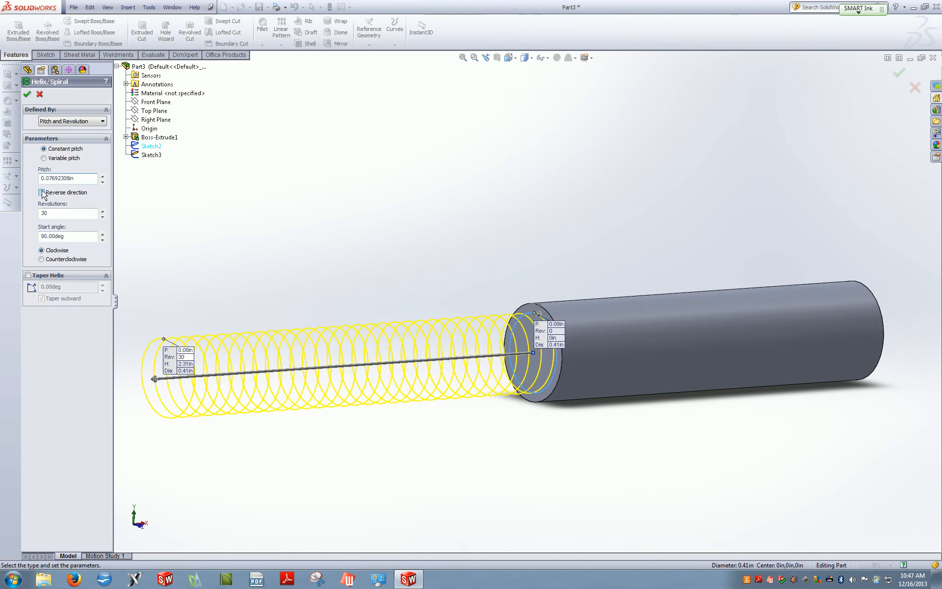
{"action": "left_click", "coordinate": [41, 192]}
{"action": "left_click", "coordinate": [42, 192]}
{"action": "left_click", "coordinate": [41, 193]}
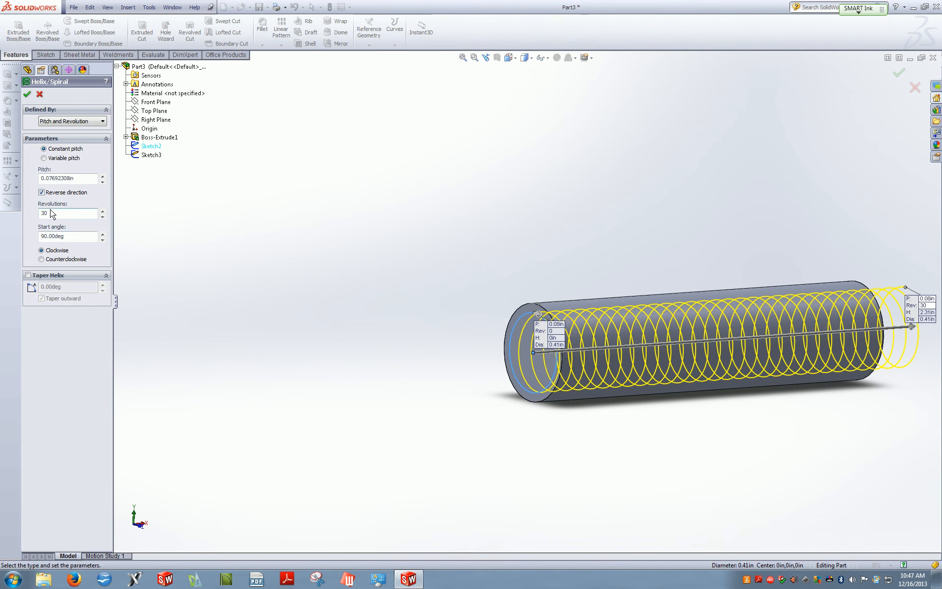
Reduce the helix's number of revolutions to 27.75, so it ends just past the far end of the cylinder.
{"action": "left_click", "coordinate": [102, 216]}
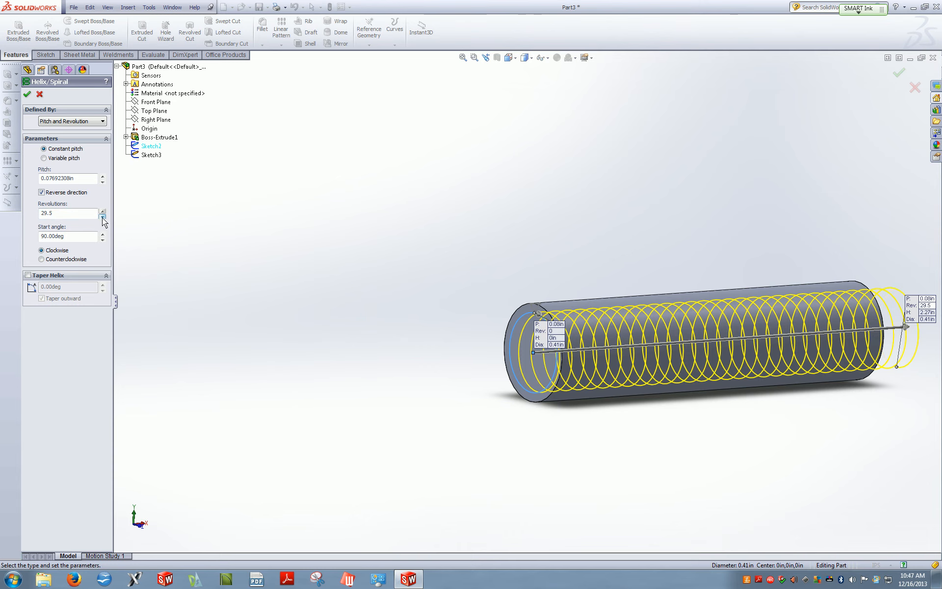
{"action": "left_click", "coordinate": [102, 216]}
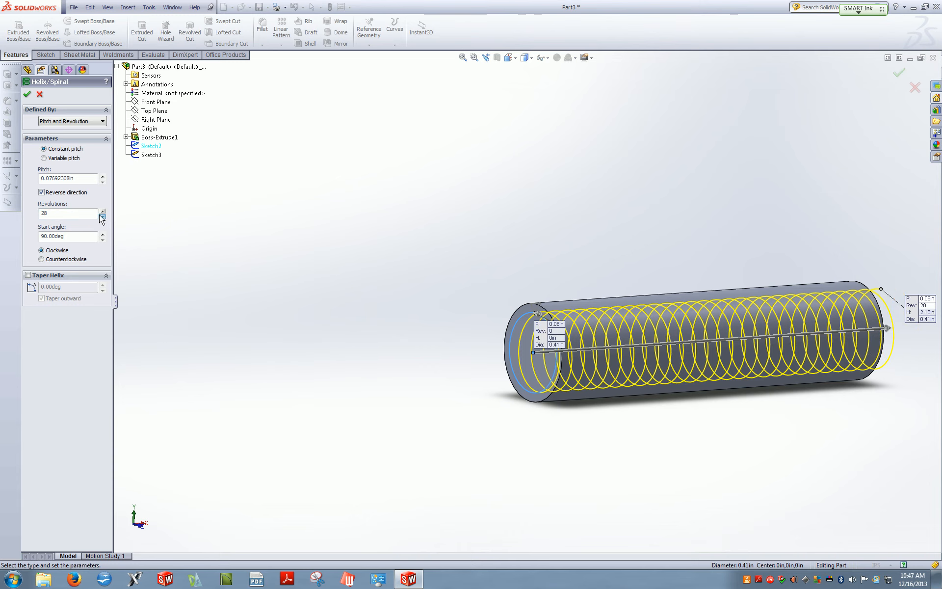
{"action": "left_click", "coordinate": [101, 216]}
{"action": "middle_click_drag", "start_coordinate": [441, 252], "coordinate": [389, 265]}
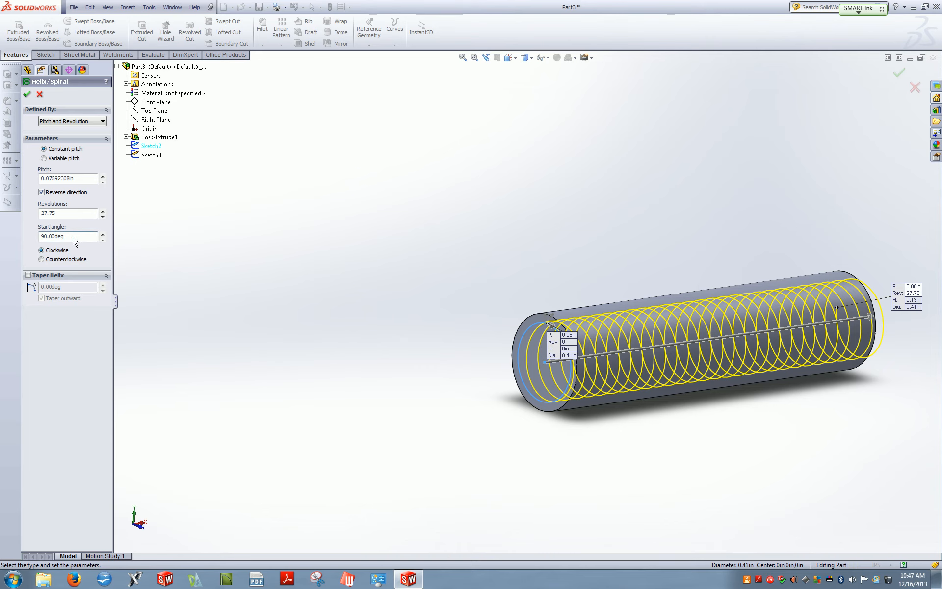
Try a start angle of 180° for the helix and inspect its starting point on the end face.
{"action": "left_click_drag", "start_coordinate": [67, 237], "coordinate": [16, 244]}
{"action": "type", "text": "180"}
{"action": "key", "text": "Return"}
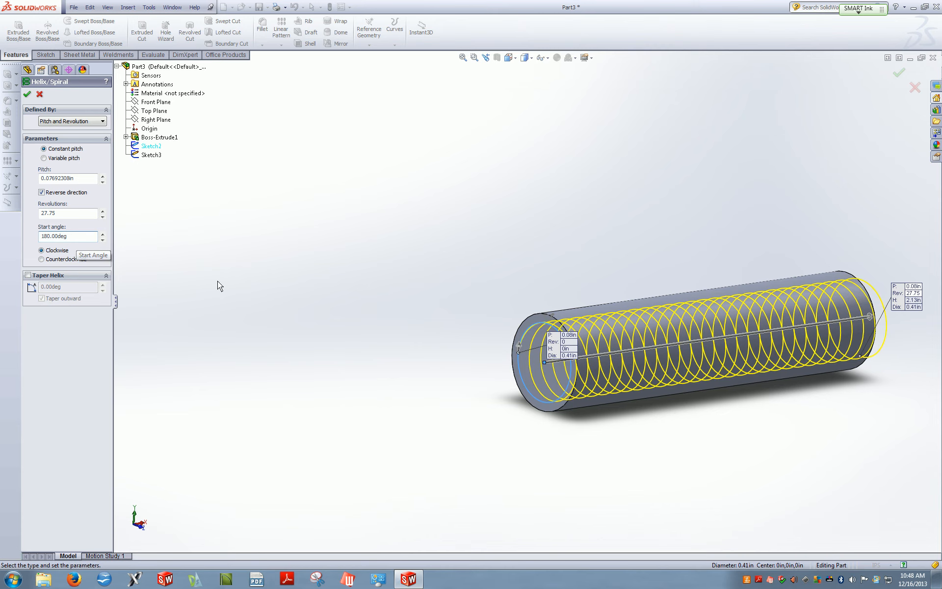
{"action": "scroll", "coordinate": [523, 349], "scroll_direction": "down", "scroll_amount": 3}
{"action": "scroll", "coordinate": [520, 350], "scroll_direction": "down", "scroll_amount": 1}
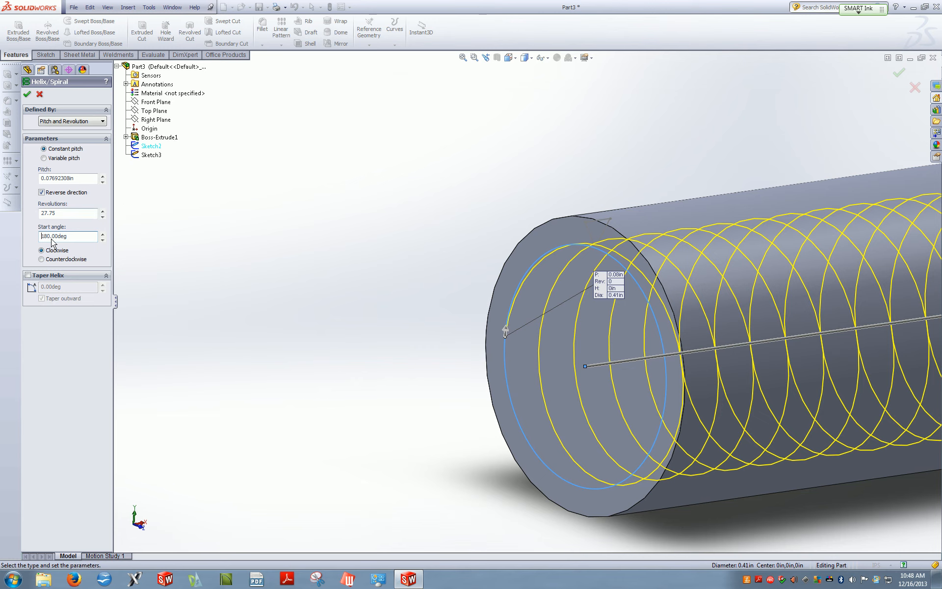
Set the helix's start angle to 90° so it starts at the triangle profile's apex.
{"action": "type", "text": "90"}
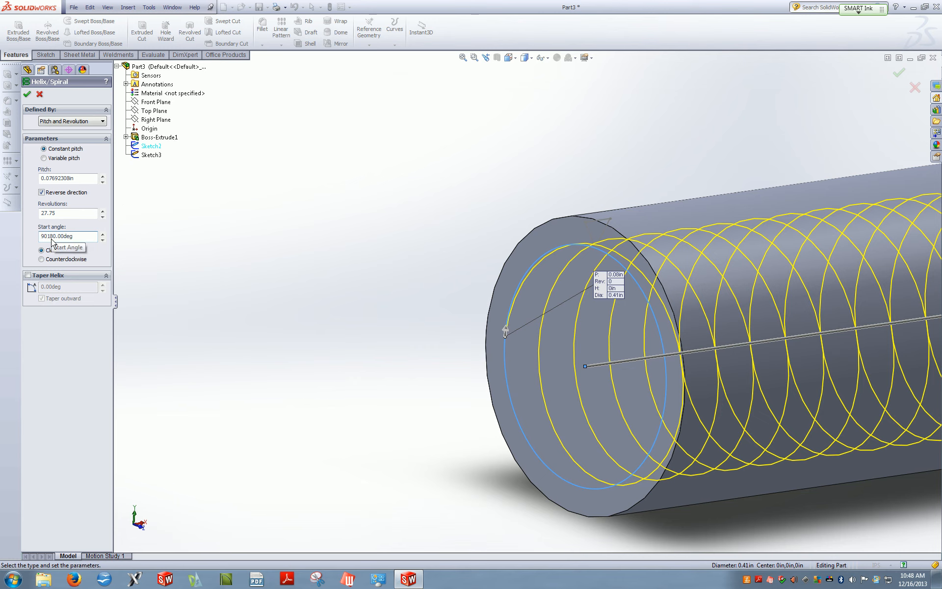
{"action": "double_click", "coordinate": [49, 239]}
{"action": "type", "text": "90"}
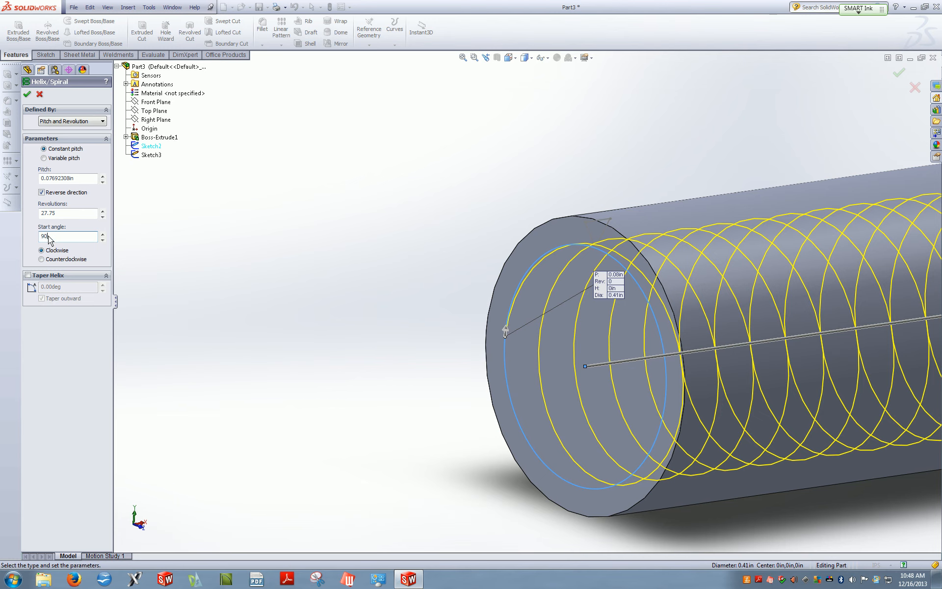
{"action": "key", "text": "Return"}
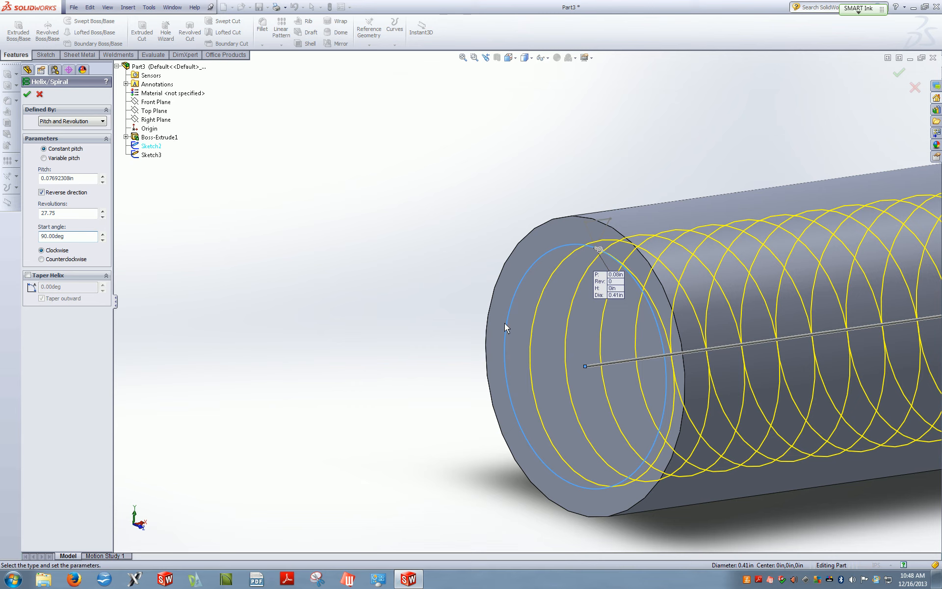
Compare counterclockwise with clockwise rotation for the helix, and create it as clockwise.
{"action": "left_click", "coordinate": [42, 259]}
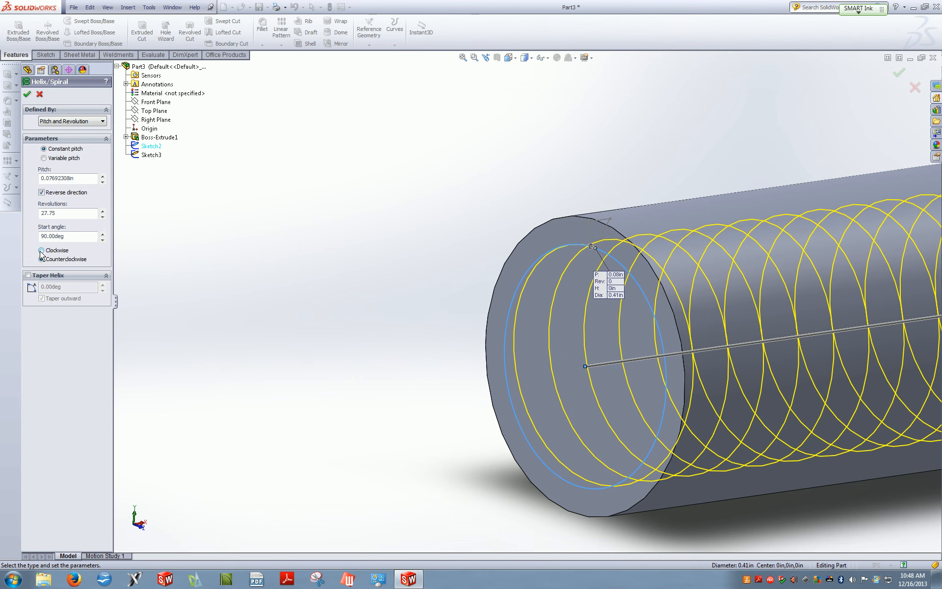
{"action": "left_click", "coordinate": [41, 250]}
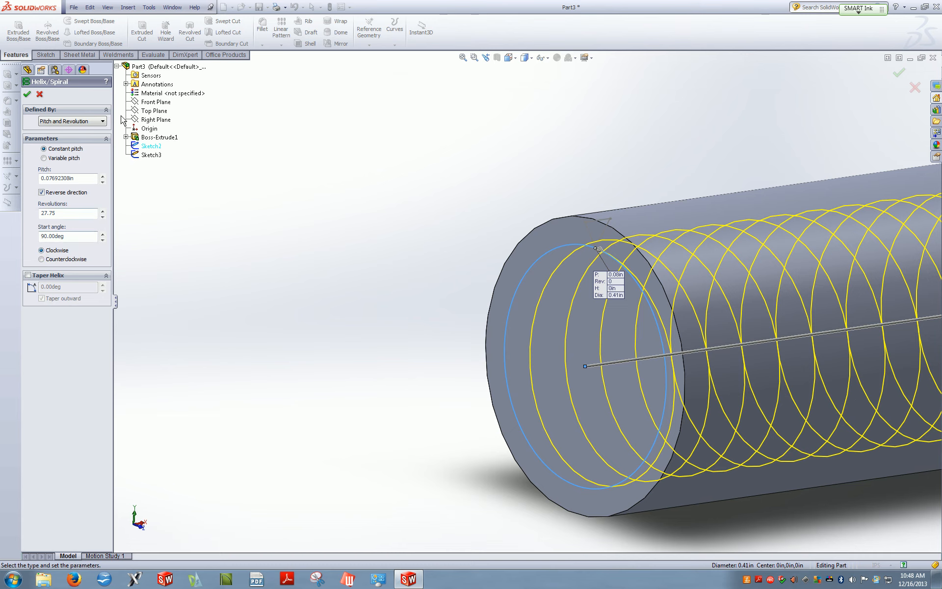
{"action": "left_click", "coordinate": [27, 96]}
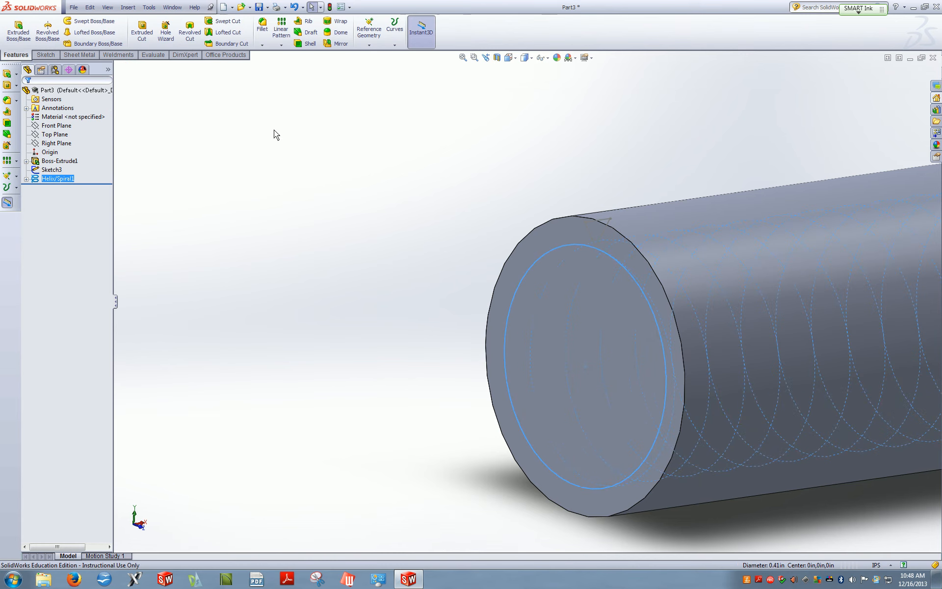
Make a swept cut with the triangle sketch (Sketch3) as profile and Helix/Spiral1 as path to cut the thread.
{"action": "scroll", "coordinate": [515, 304], "scroll_direction": "up", "scroll_amount": 3}
{"action": "scroll", "coordinate": [702, 233], "scroll_direction": "up", "scroll_amount": 5}
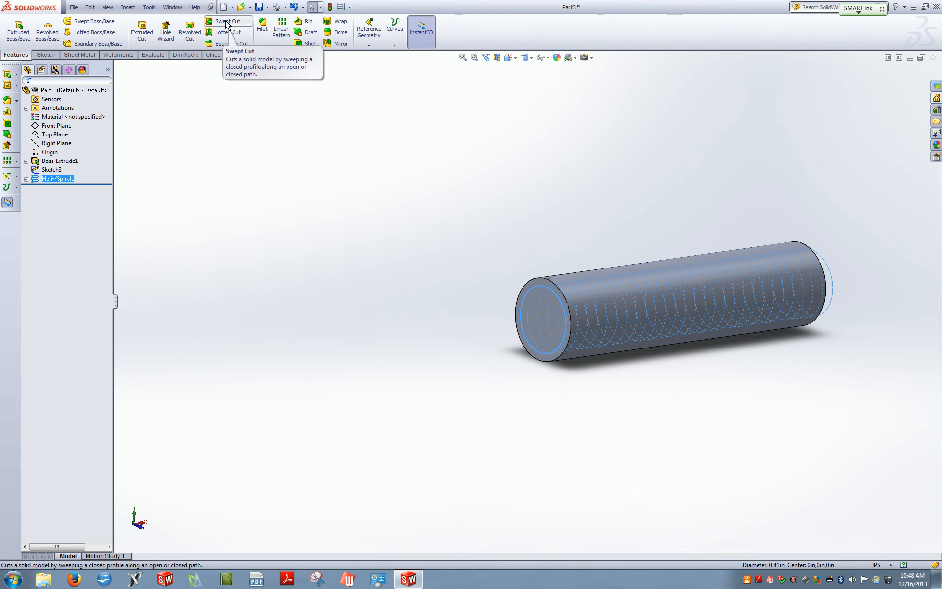
{"action": "left_click", "coordinate": [52, 169], "text": "ctrl"}
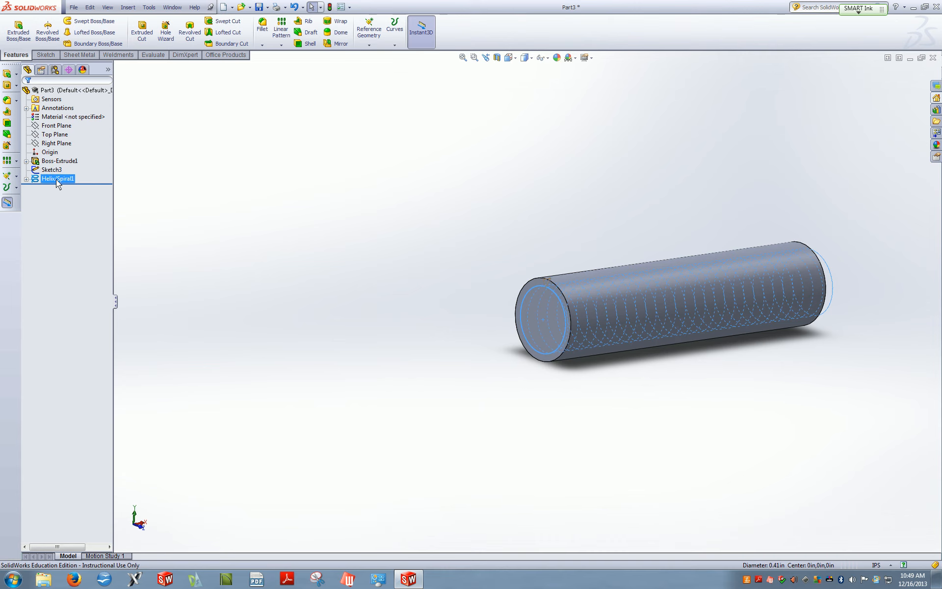
{"action": "left_click", "coordinate": [229, 23]}
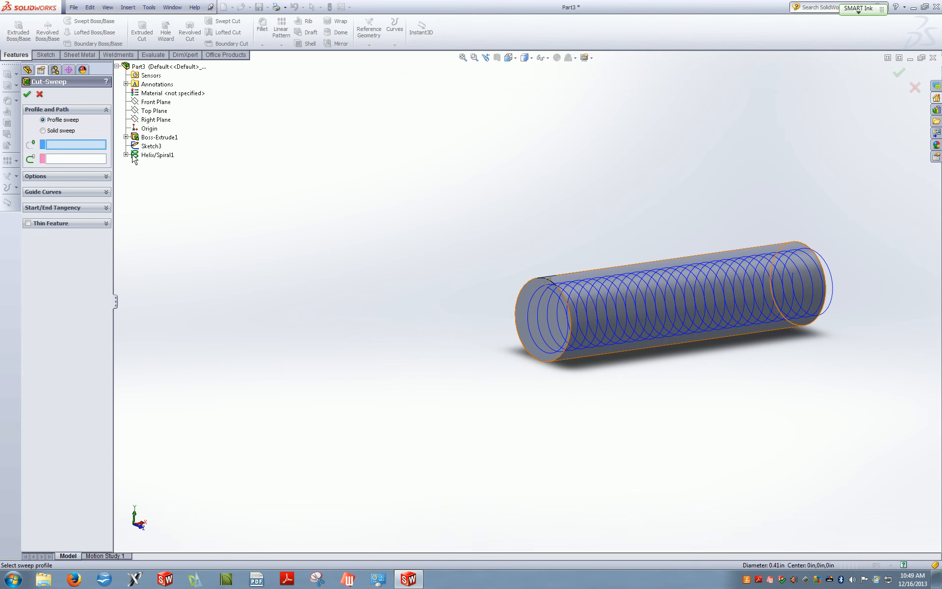
{"action": "left_click", "coordinate": [149, 146]}
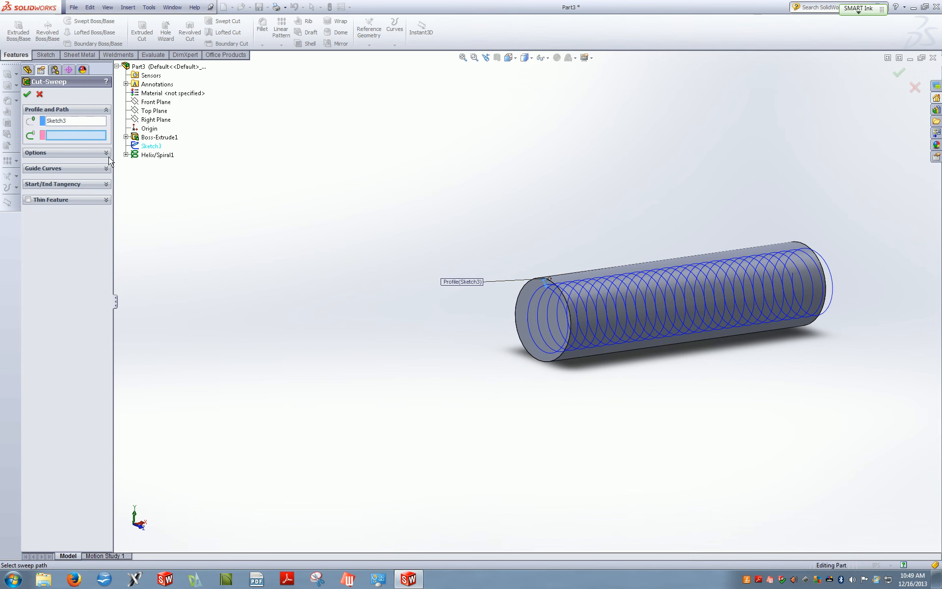
{"action": "left_click", "coordinate": [160, 155]}
{"action": "left_click", "coordinate": [163, 156]}
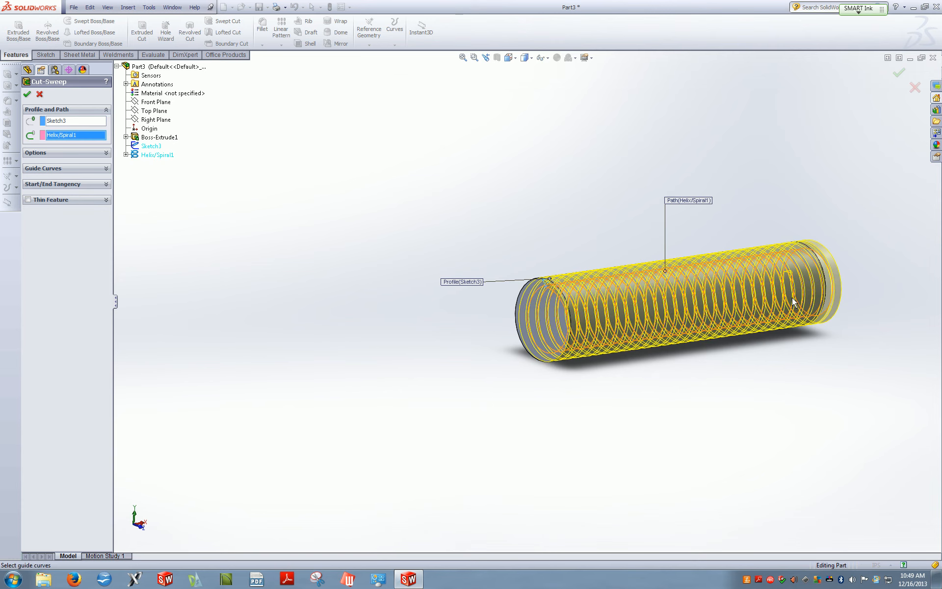
{"action": "middle_click_drag", "start_coordinate": [863, 262], "coordinate": [851, 298]}
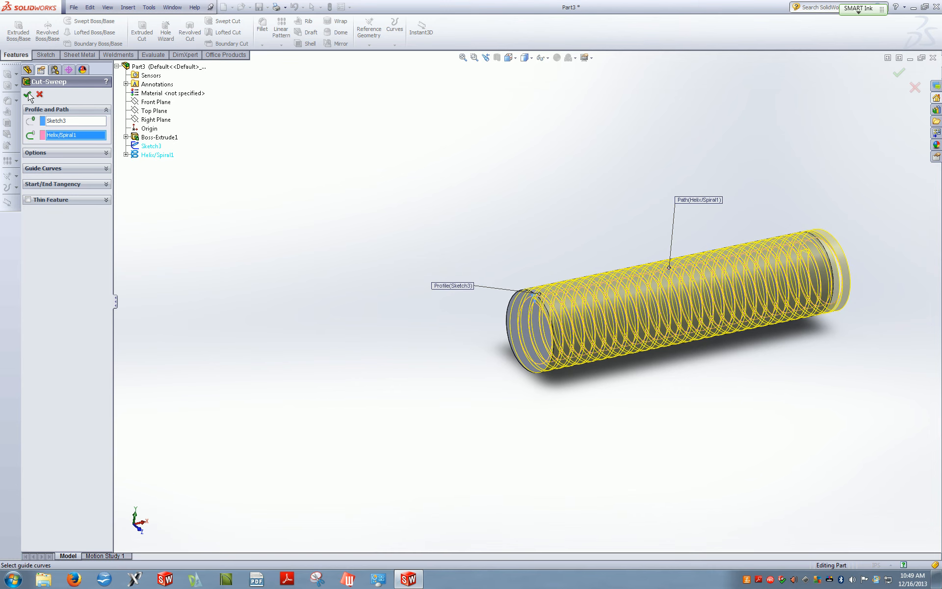
{"action": "key", "text": "Return"}
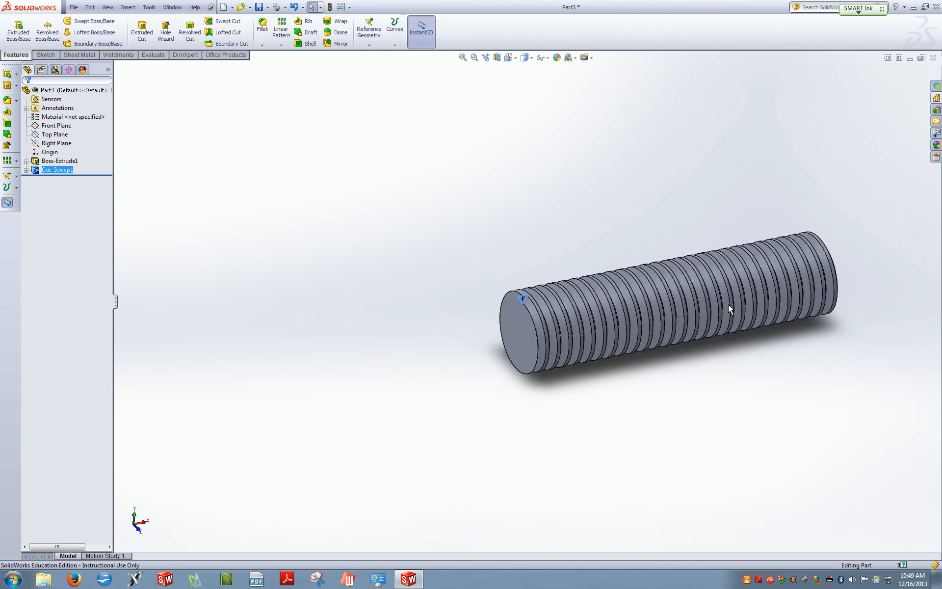
Start a revolved cut that reuses the swept cut's triangle sketch (Sketch3) at the thread's starting end.
{"action": "mouse_move", "coordinate": [717, 308]}
{"action": "middle_mouse_down"}
{"action": "mouse_move", "coordinate": [678, 314]}
{"action": "mouse_move", "coordinate": [746, 313]}
{"action": "mouse_move", "coordinate": [705, 312]}
{"action": "middle_mouse_up"}
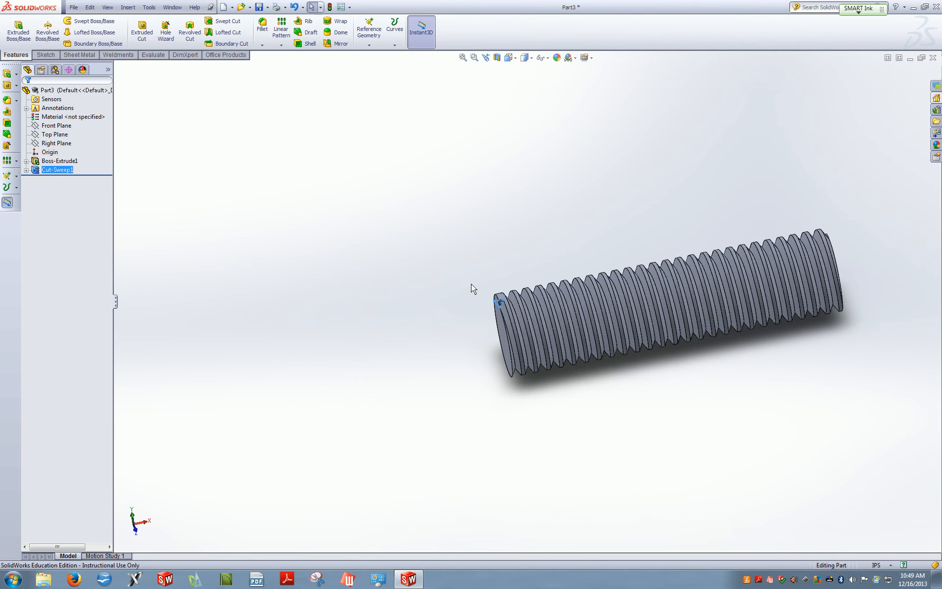
{"action": "scroll", "coordinate": [505, 299], "scroll_direction": "up", "scroll_amount": 2}
{"action": "scroll", "coordinate": [471, 307], "scroll_direction": "down", "scroll_amount": 8}
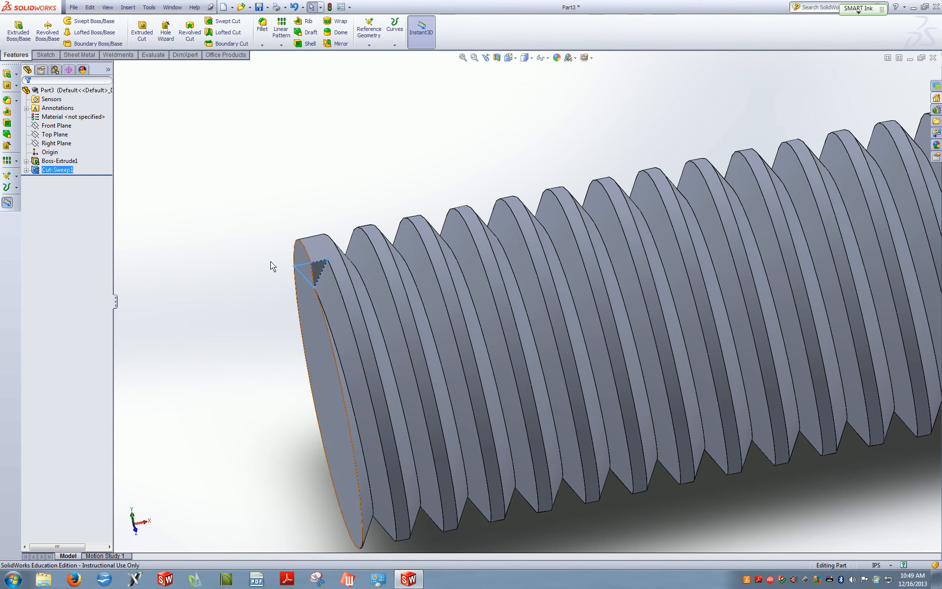
{"action": "left_click", "coordinate": [26, 170]}
{"action": "left_click", "coordinate": [58, 180]}
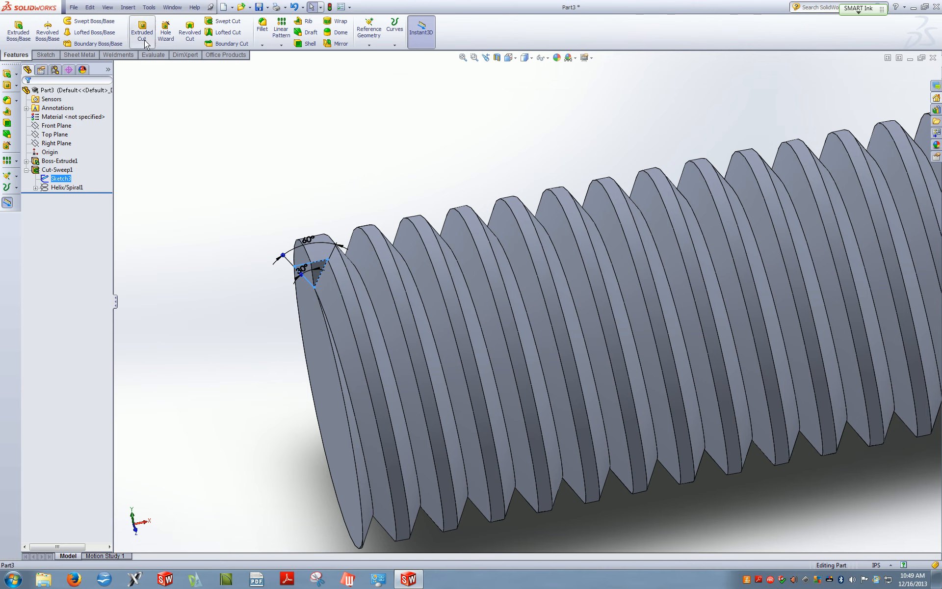
{"action": "left_click", "coordinate": [194, 39]}
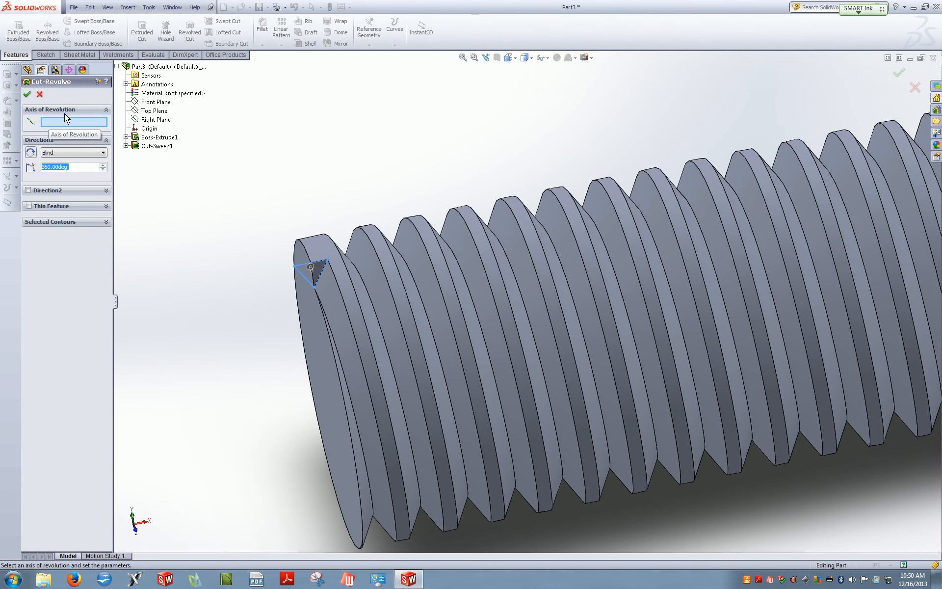
Show temporary axes and revolve the triangle cut 360° about the cylinder's central axis to chamfer the starting end.
{"action": "left_click", "coordinate": [107, 7]}
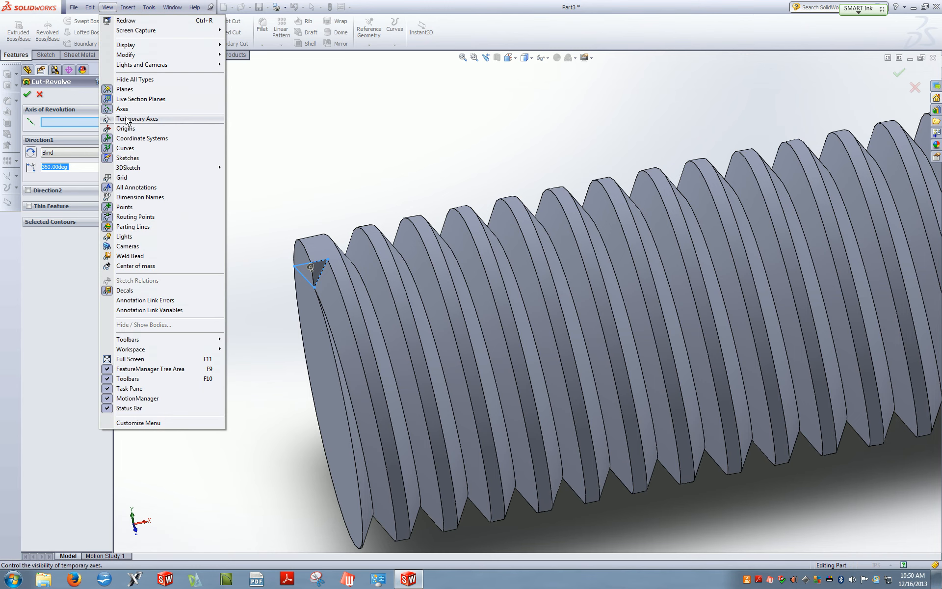
{"action": "left_click", "coordinate": [127, 119]}
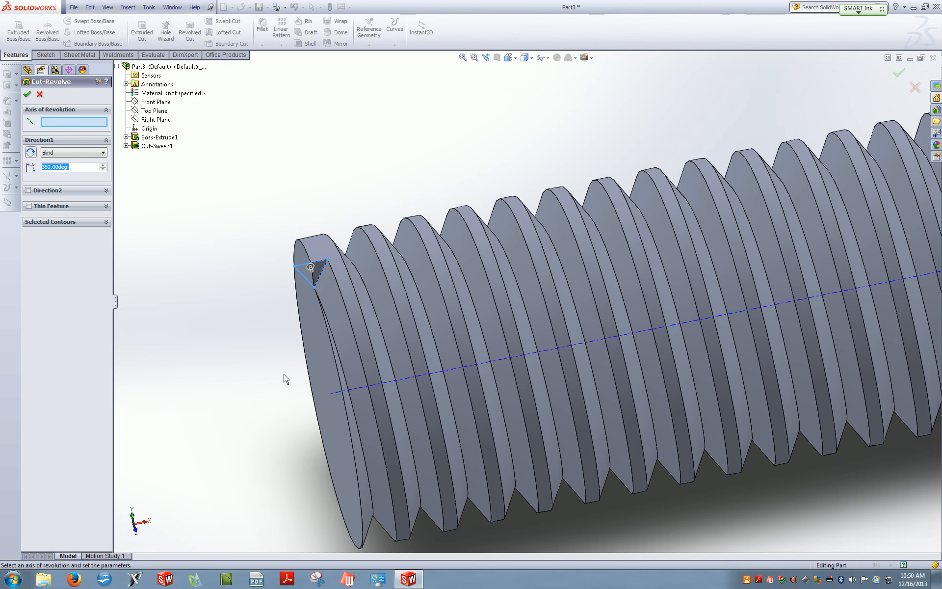
{"action": "left_click", "coordinate": [388, 383]}
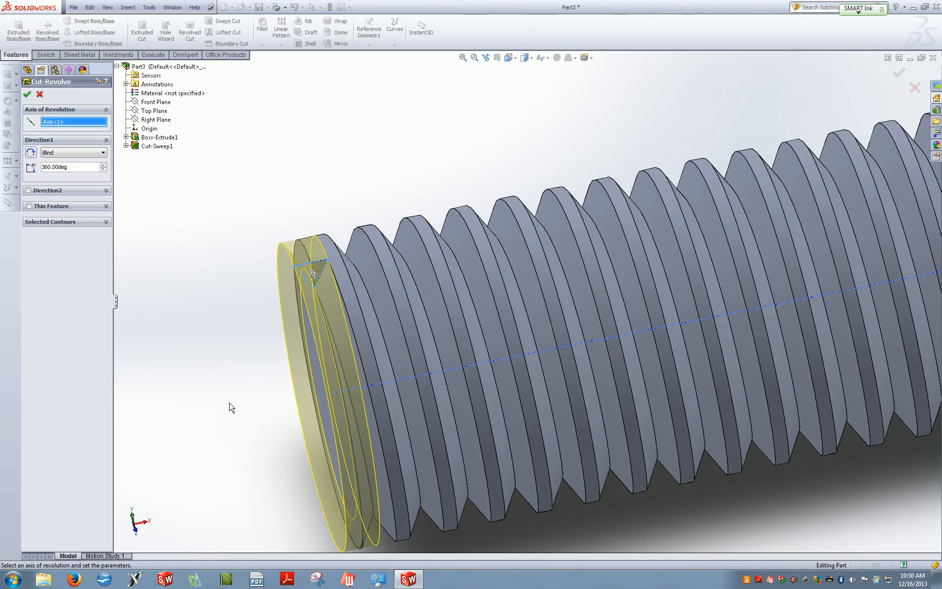
{"action": "middle_click_drag", "start_coordinate": [230, 406], "coordinate": [349, 340]}
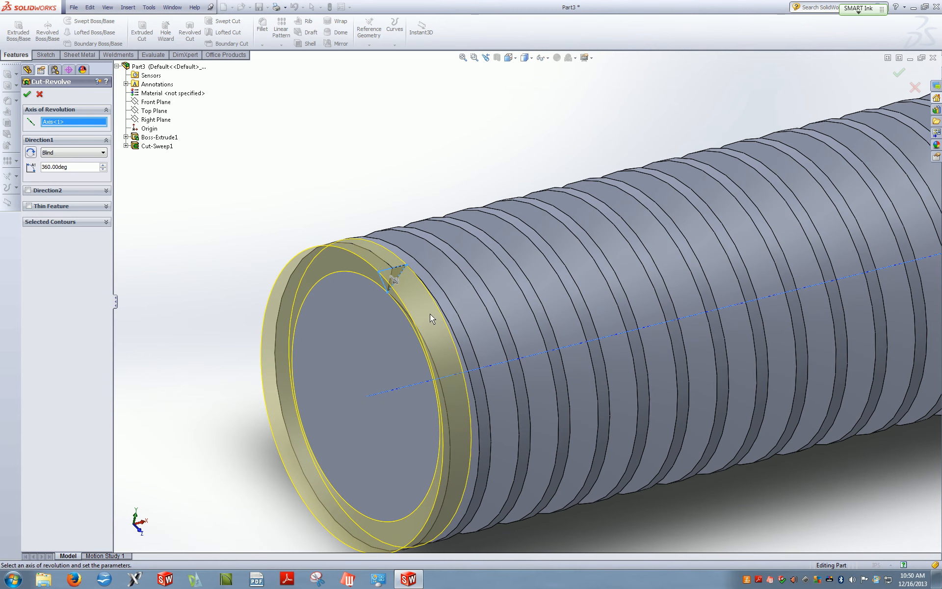
{"action": "left_click", "coordinate": [27, 93]}
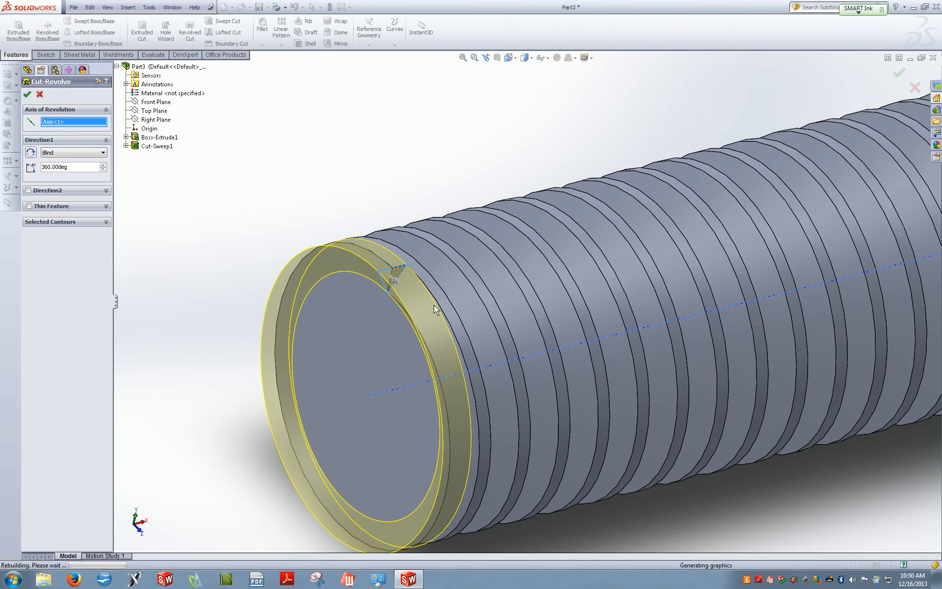
Examine the chamfered start, the far end and the full length of the threaded cylinder from several angles.
{"action": "scroll", "coordinate": [268, 274], "scroll_direction": "down", "scroll_amount": 1}
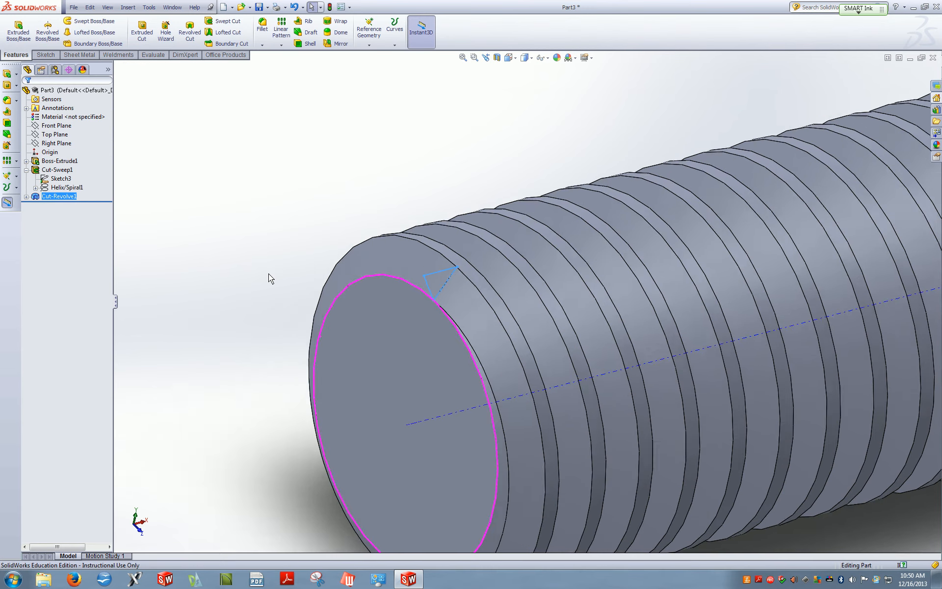
{"action": "middle_click_drag", "start_coordinate": [269, 278], "coordinate": [387, 286]}
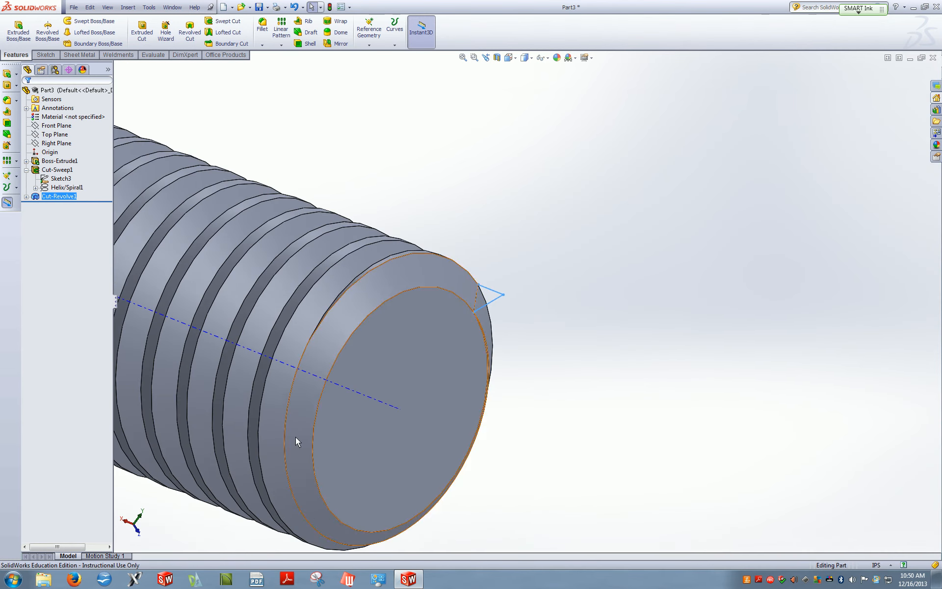
{"action": "middle_click_drag", "start_coordinate": [537, 461], "coordinate": [416, 384]}
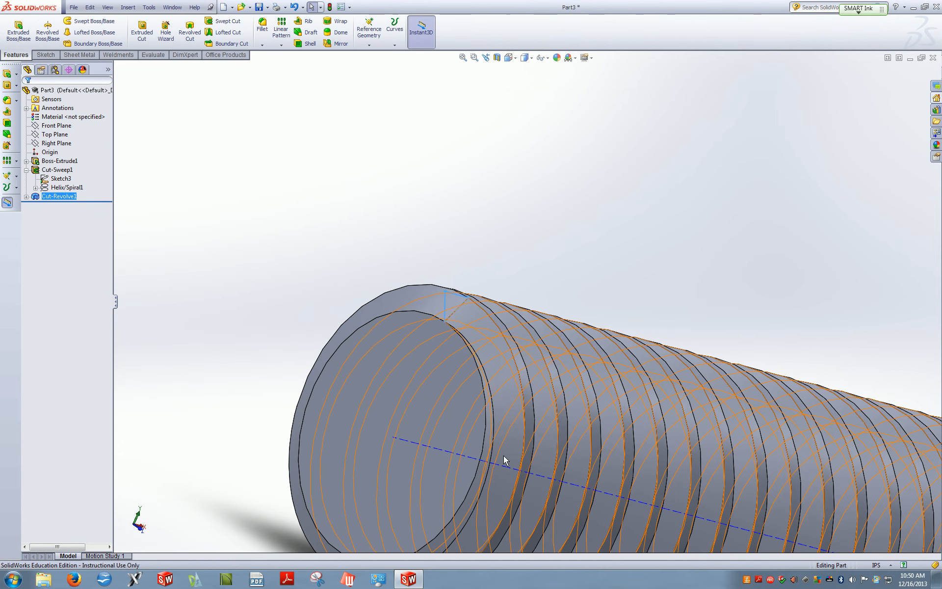
{"action": "scroll", "coordinate": [494, 493], "scroll_direction": "up", "scroll_amount": 5}
{"action": "middle_click_drag", "start_coordinate": [492, 490], "coordinate": [470, 473]}
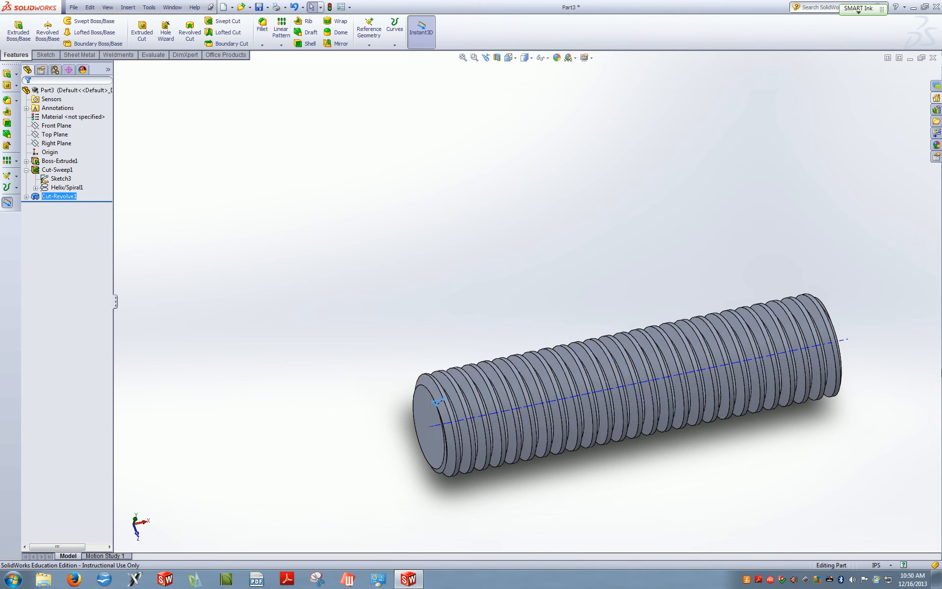
{"action": "scroll", "coordinate": [875, 368], "scroll_direction": "up", "scroll_amount": 1}
{"action": "middle_click_drag", "start_coordinate": [875, 368], "coordinate": [751, 406]}
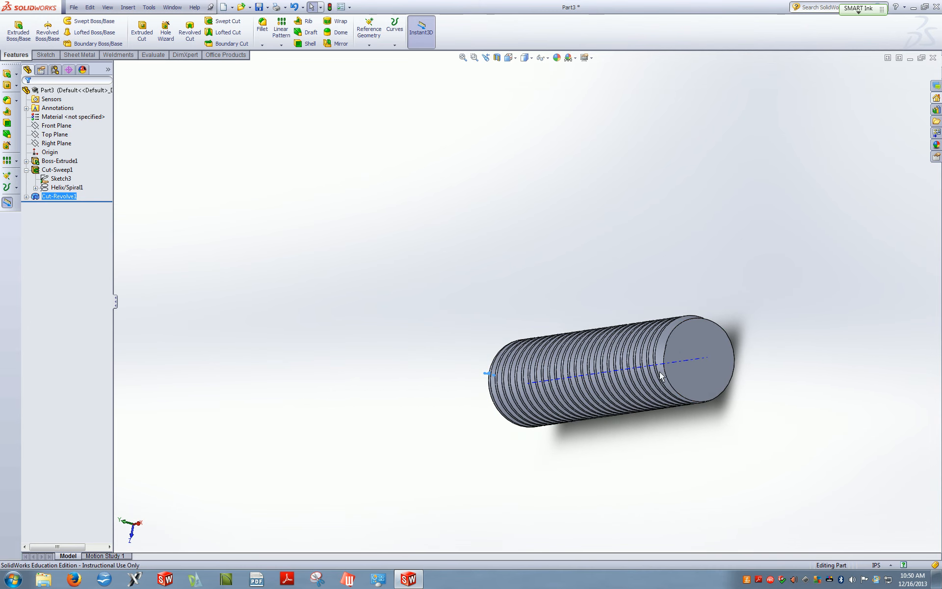
{"action": "middle_click_drag", "start_coordinate": [369, 392], "coordinate": [502, 425]}
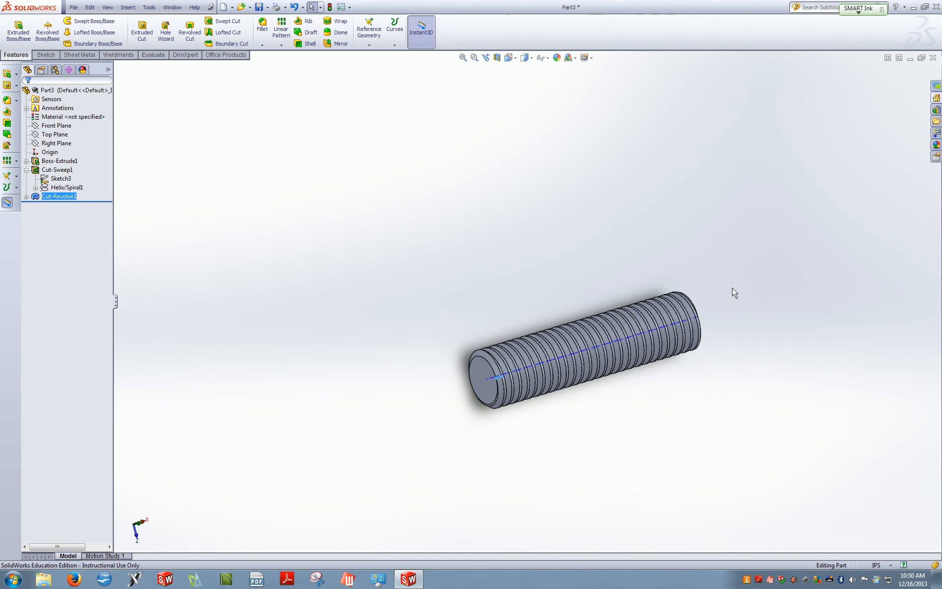
{"action": "scroll", "coordinate": [564, 327], "scroll_direction": "up", "scroll_amount": 2}
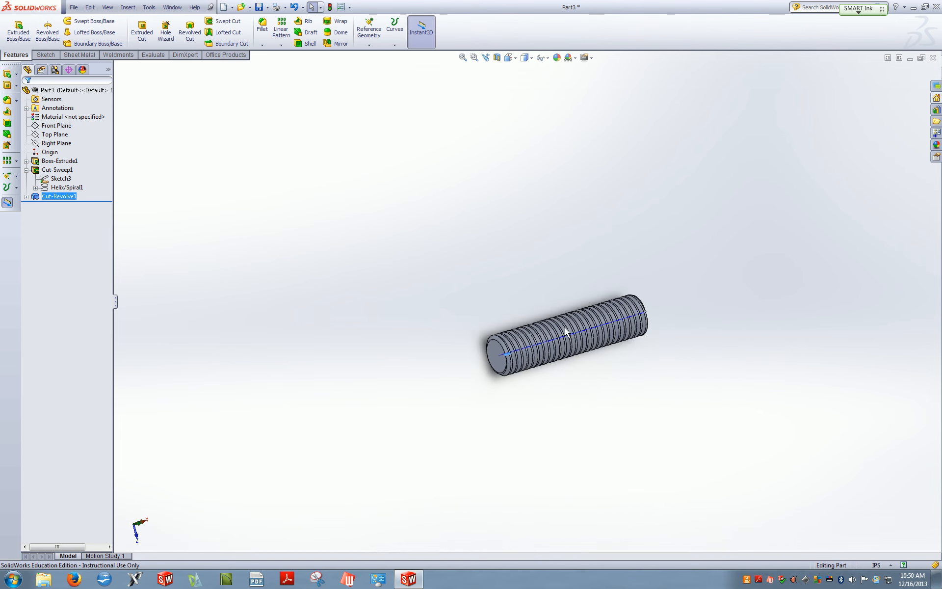
{"action": "scroll", "coordinate": [548, 334], "scroll_direction": "down", "scroll_amount": 6}
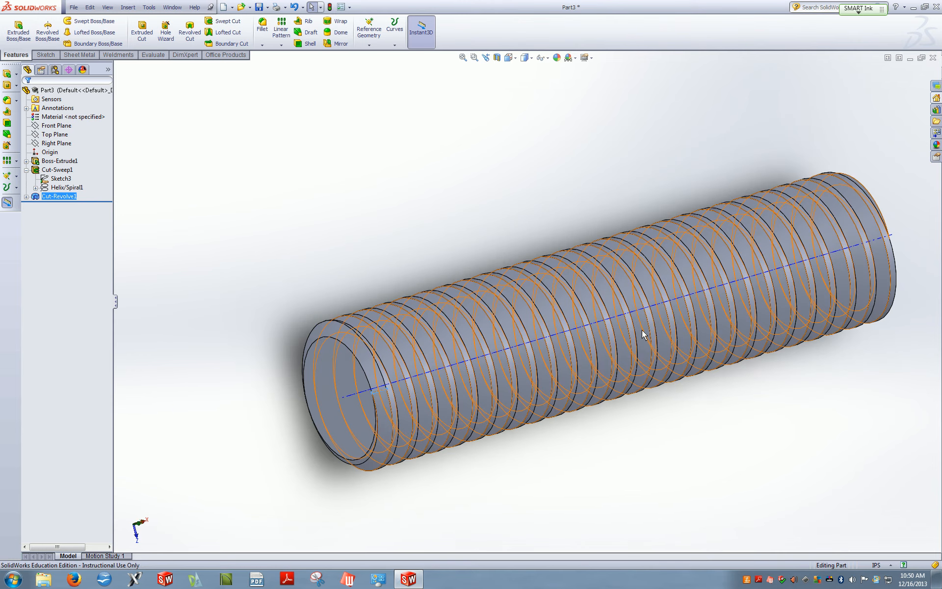
{"action": "right_click", "coordinate": [770, 579]}
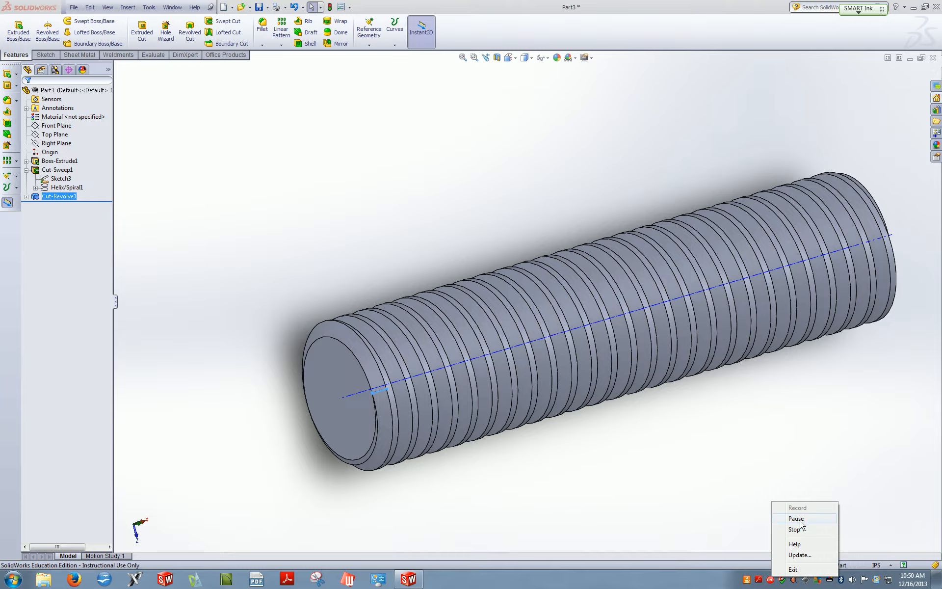